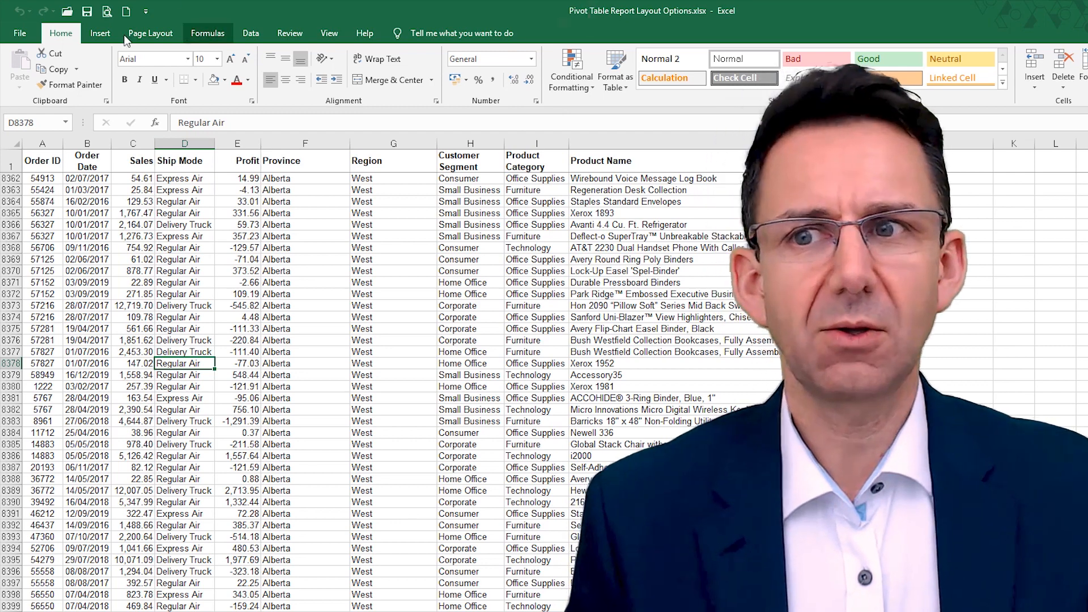
Create a PivotTable from the Orders data on a new worksheet, with Region as rows and Sales as values.
{"action": "left_click", "coordinate": [101, 33]}
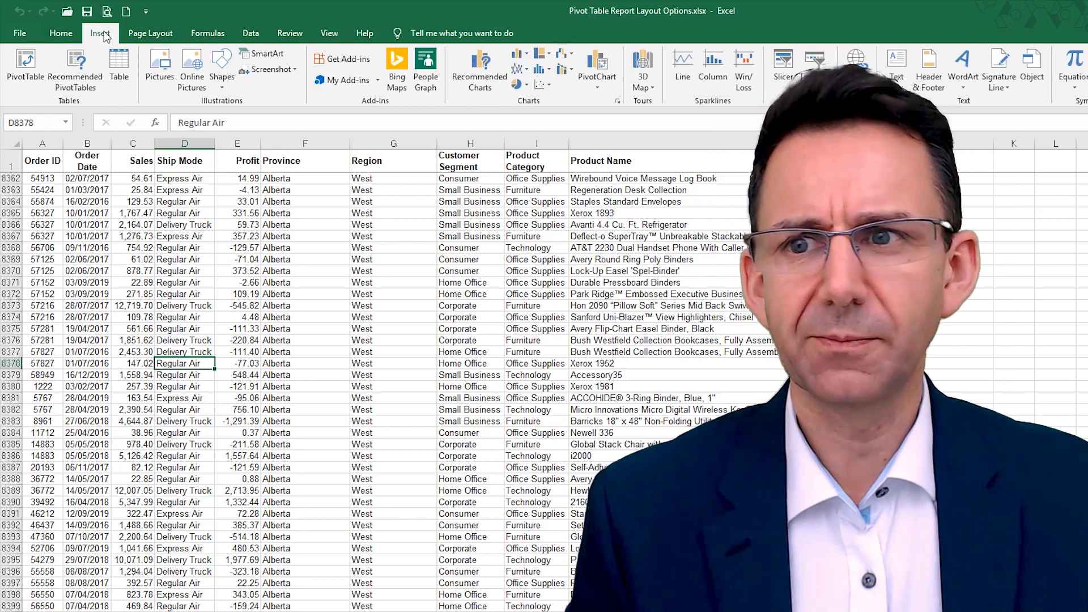
{"action": "left_click", "coordinate": [26, 68]}
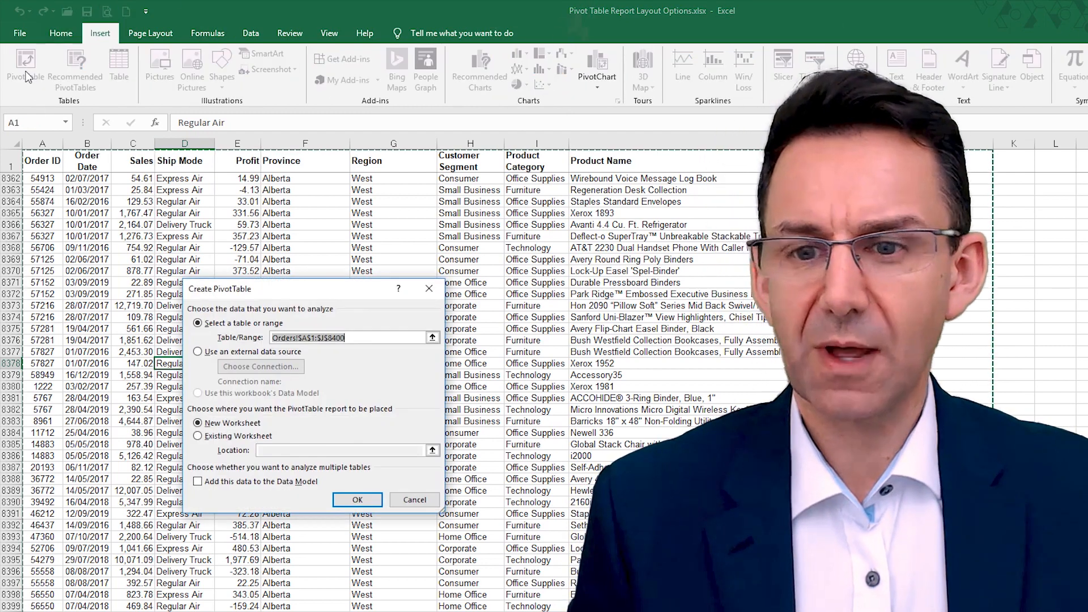
{"action": "left_click", "coordinate": [365, 500]}
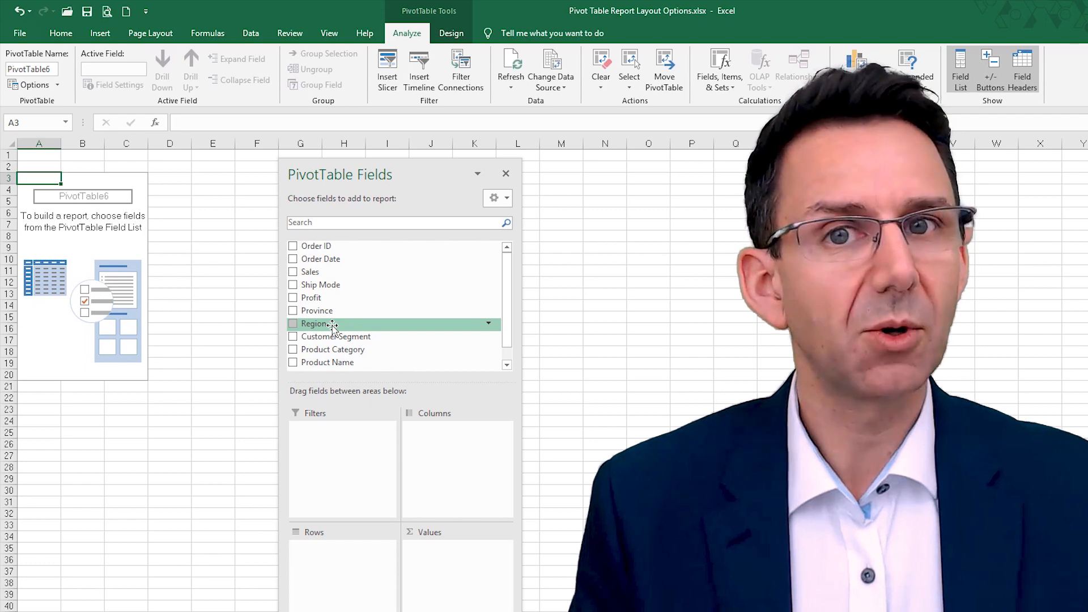
{"action": "left_click_drag", "start_coordinate": [332, 325], "coordinate": [369, 548]}
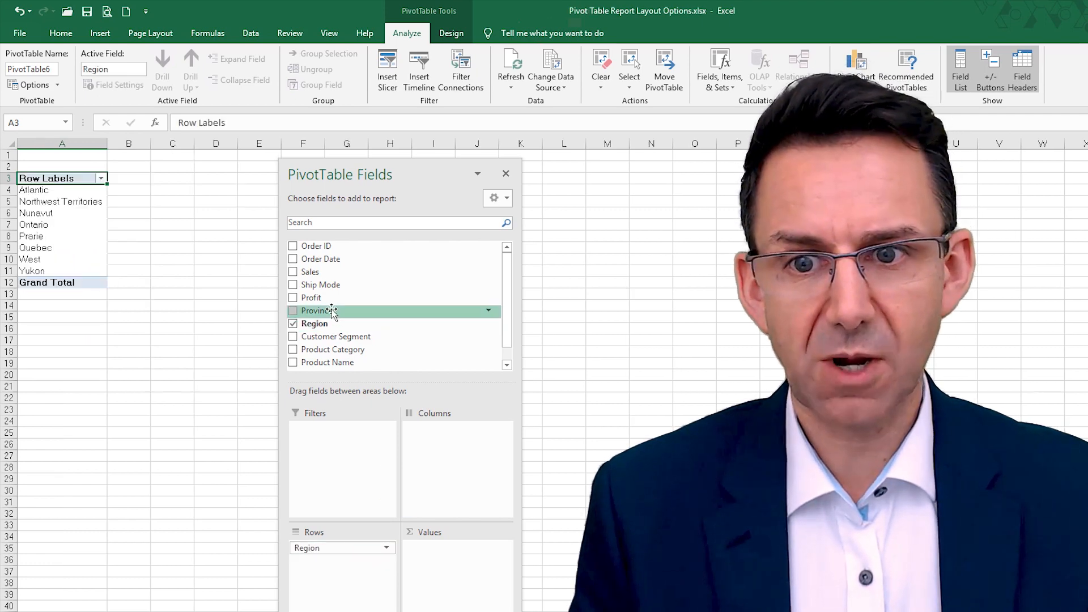
{"action": "left_click_drag", "start_coordinate": [311, 273], "coordinate": [423, 551]}
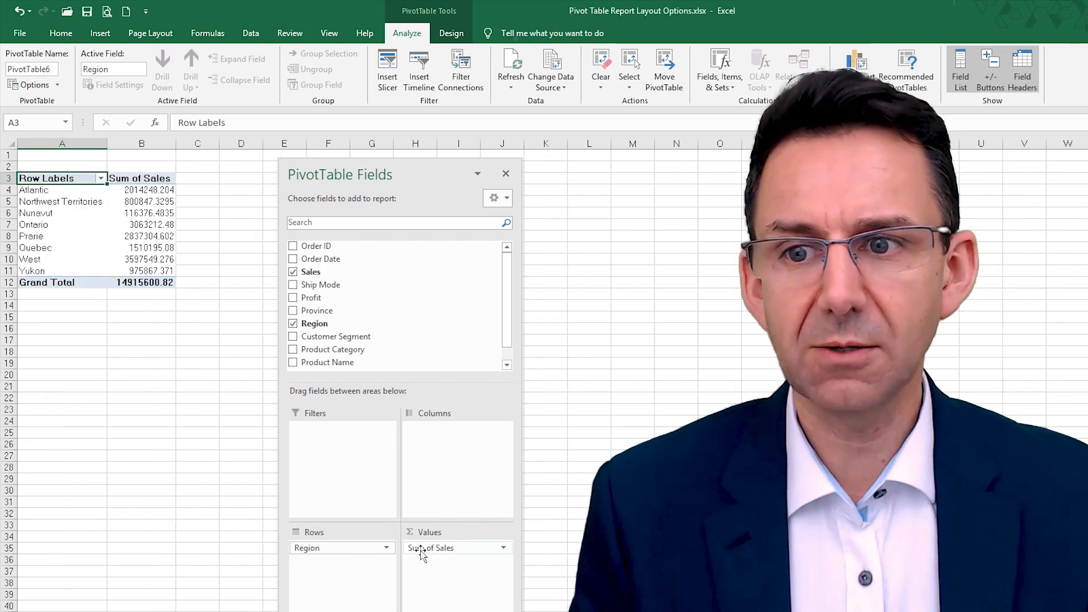
Show the Sum of Sales values as % of Grand Total and select the West region's value.
{"action": "right_click", "coordinate": [146, 216]}
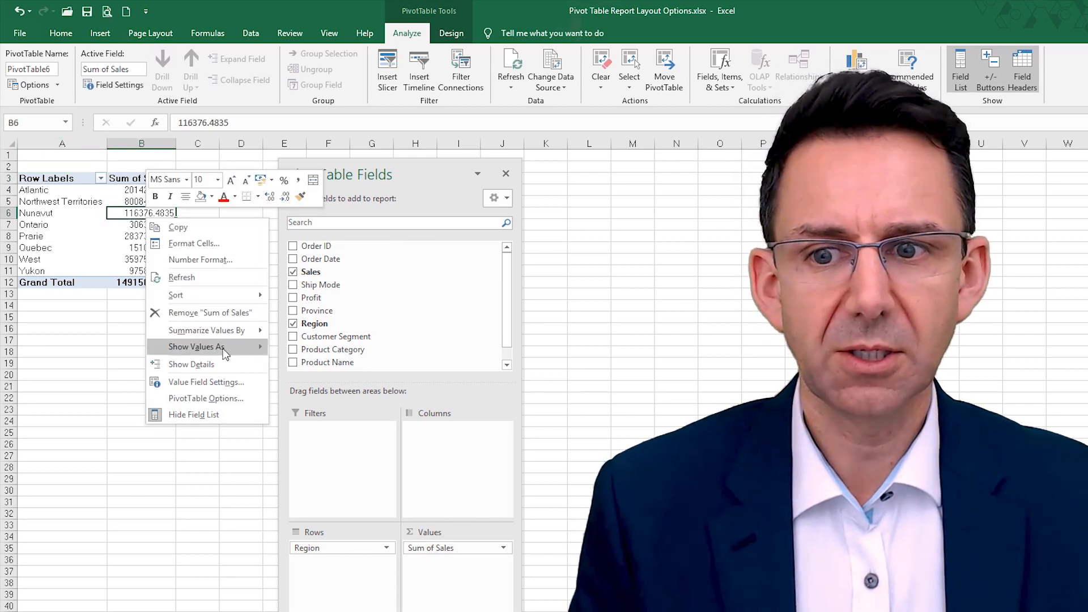
{"action": "mouse_move", "coordinate": [225, 353]}
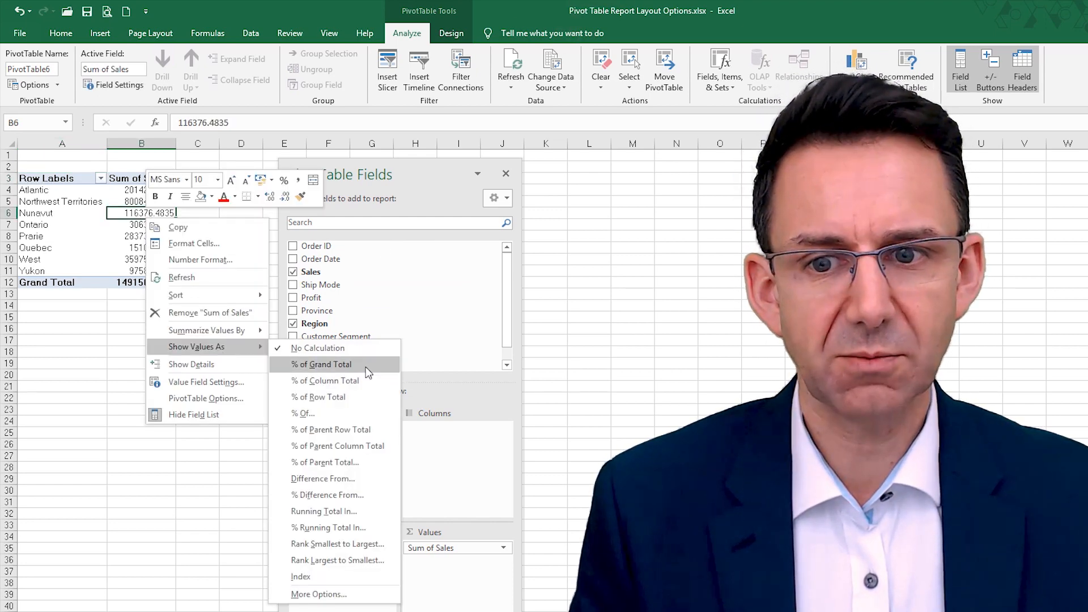
{"action": "left_click", "coordinate": [365, 366]}
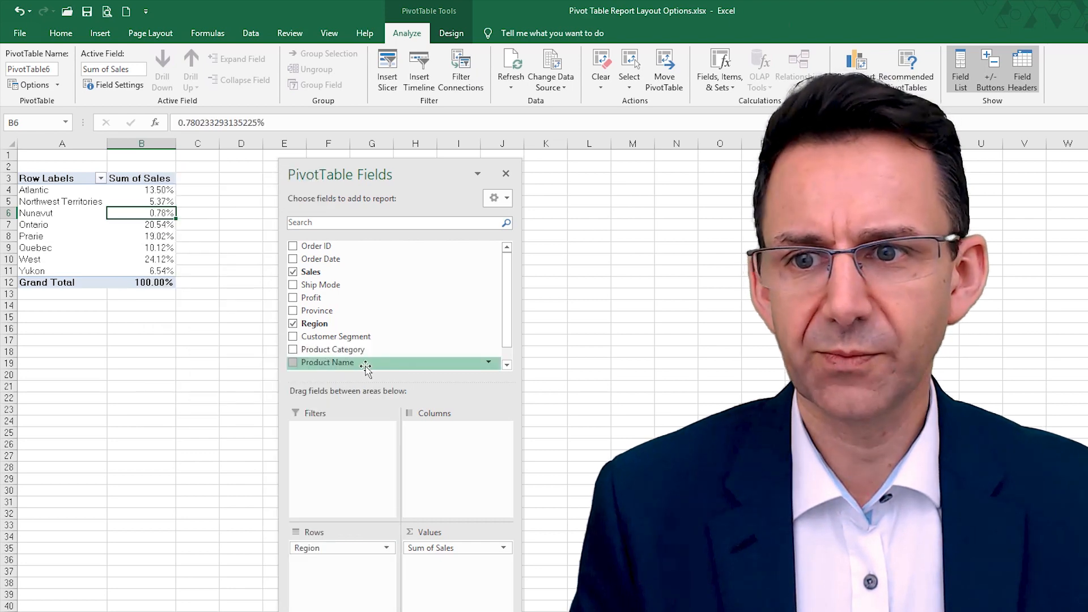
{"action": "left_click", "coordinate": [165, 262]}
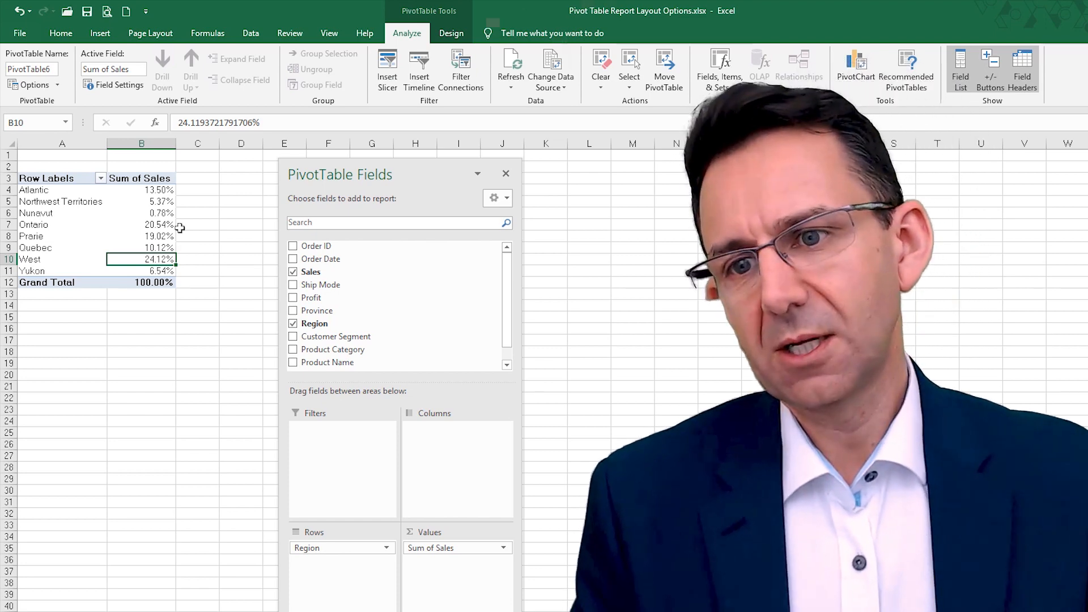
Summarize the Sales values by Average instead of Sum.
{"action": "right_click", "coordinate": [141, 216]}
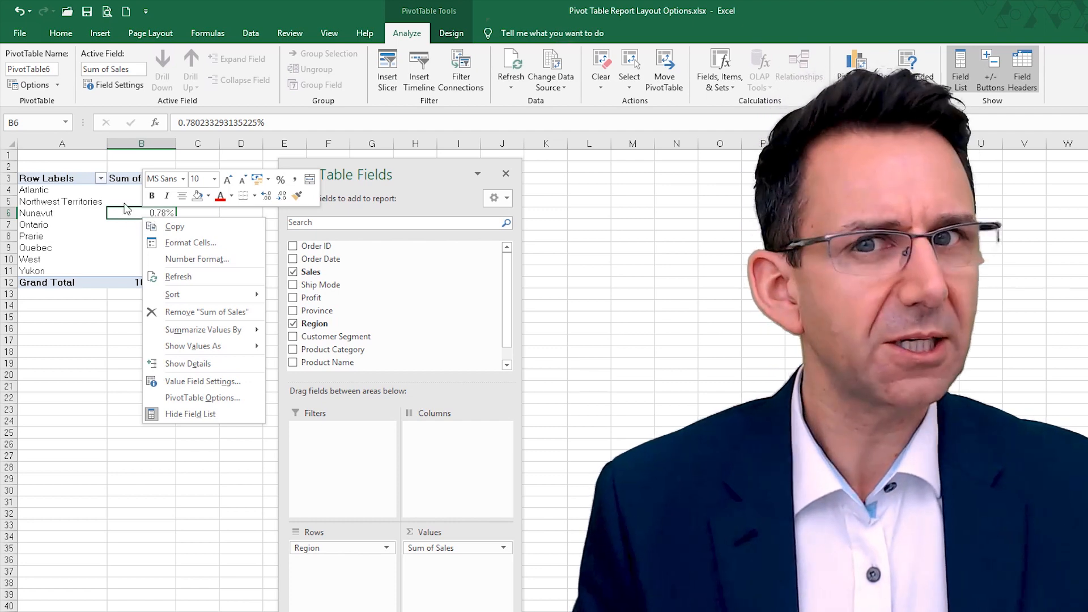
{"action": "mouse_move", "coordinate": [207, 331]}
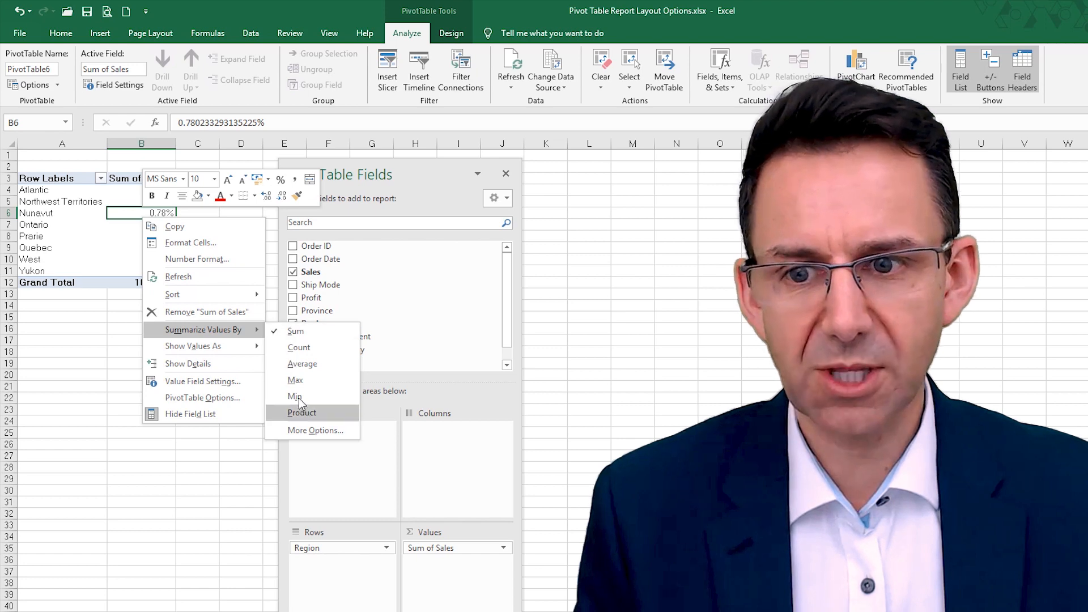
{"action": "mouse_move", "coordinate": [252, 351]}
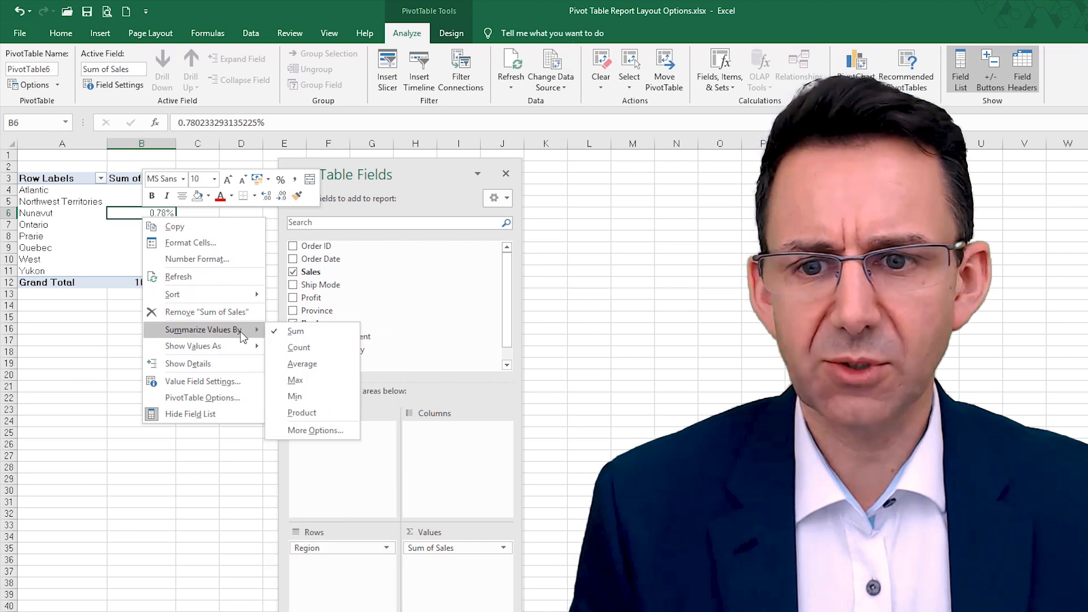
{"action": "left_click", "coordinate": [321, 363]}
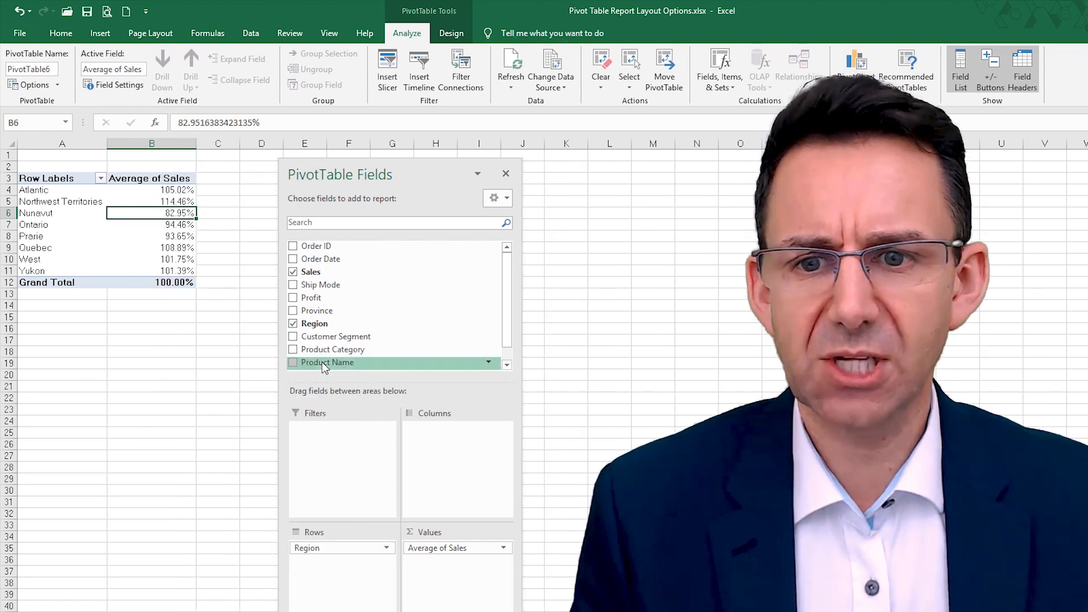
Show the Average of Sales values with No Calculation and select the West region's value.
{"action": "right_click", "coordinate": [165, 216]}
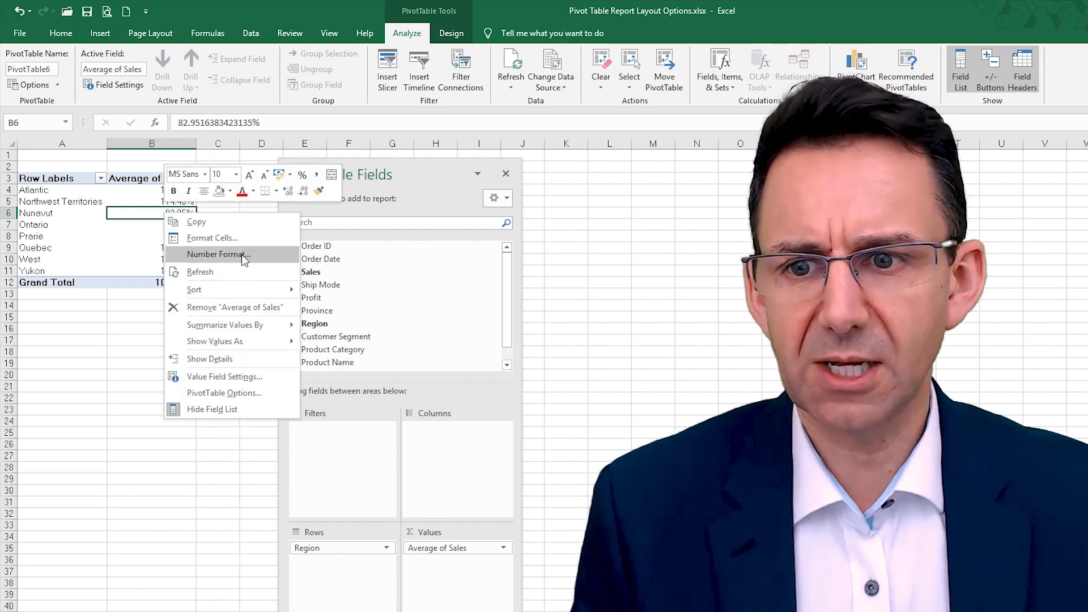
{"action": "mouse_move", "coordinate": [264, 347]}
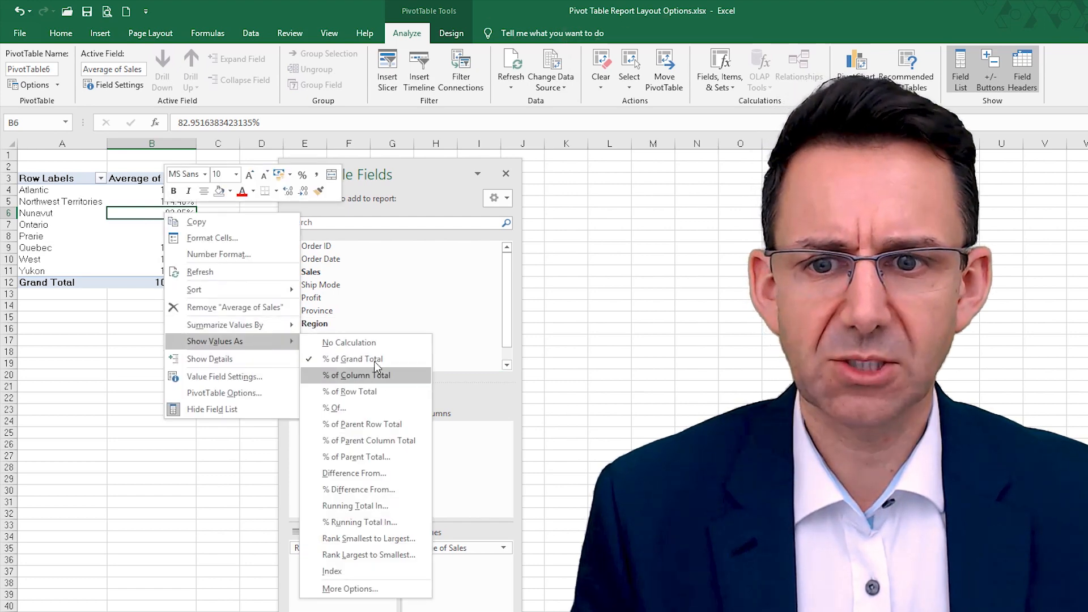
{"action": "left_click", "coordinate": [377, 343]}
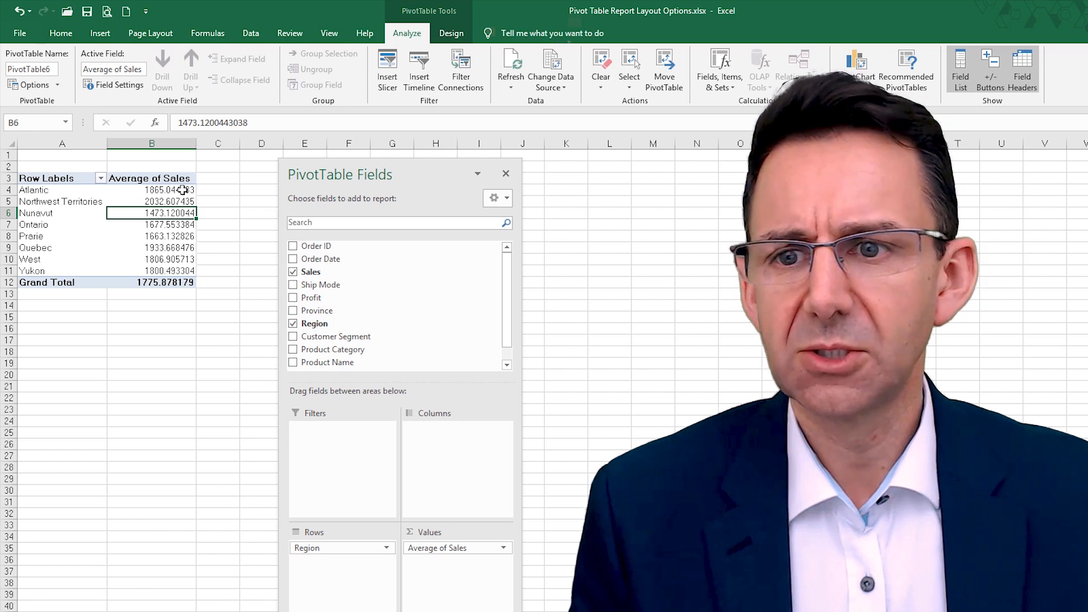
{"action": "left_click", "coordinate": [155, 260]}
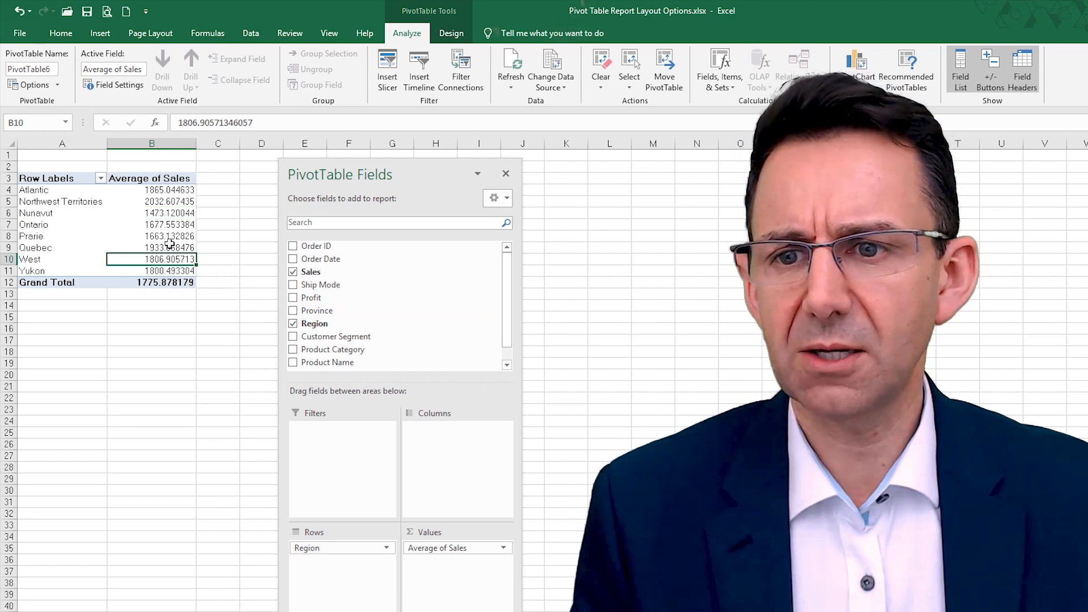
Show the Average of Sales values as Rank Smallest to Largest, using Region as the base field.
{"action": "right_click", "coordinate": [173, 215]}
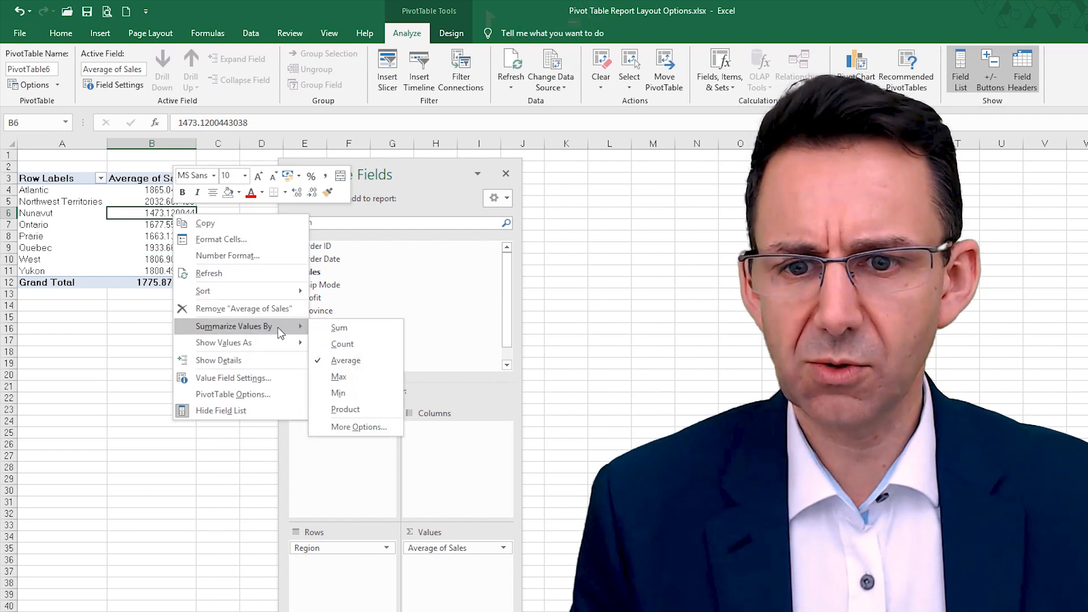
{"action": "mouse_move", "coordinate": [264, 342]}
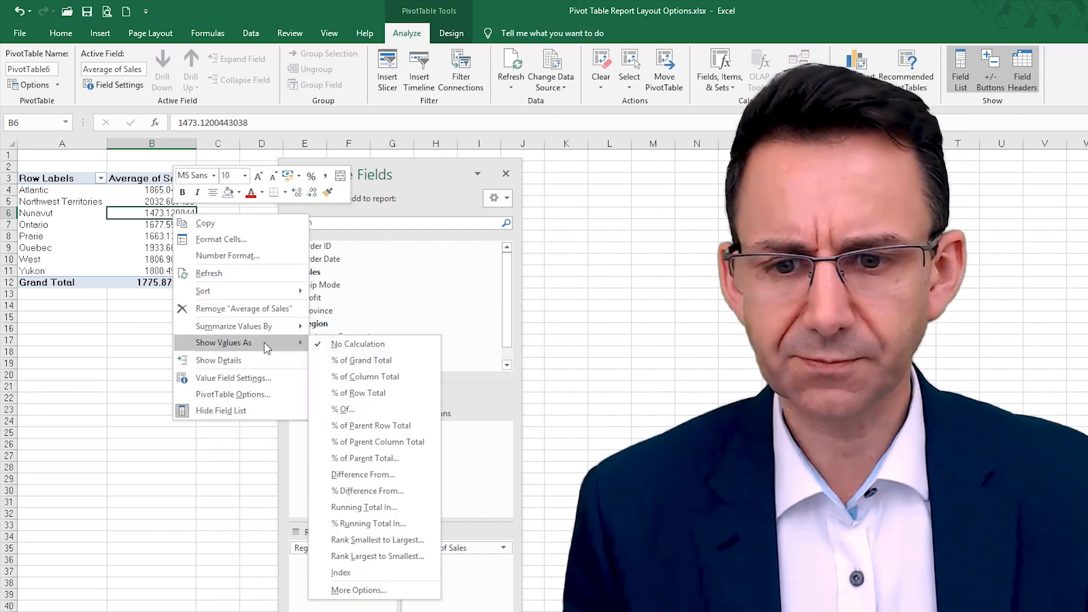
{"action": "left_click", "coordinate": [415, 541]}
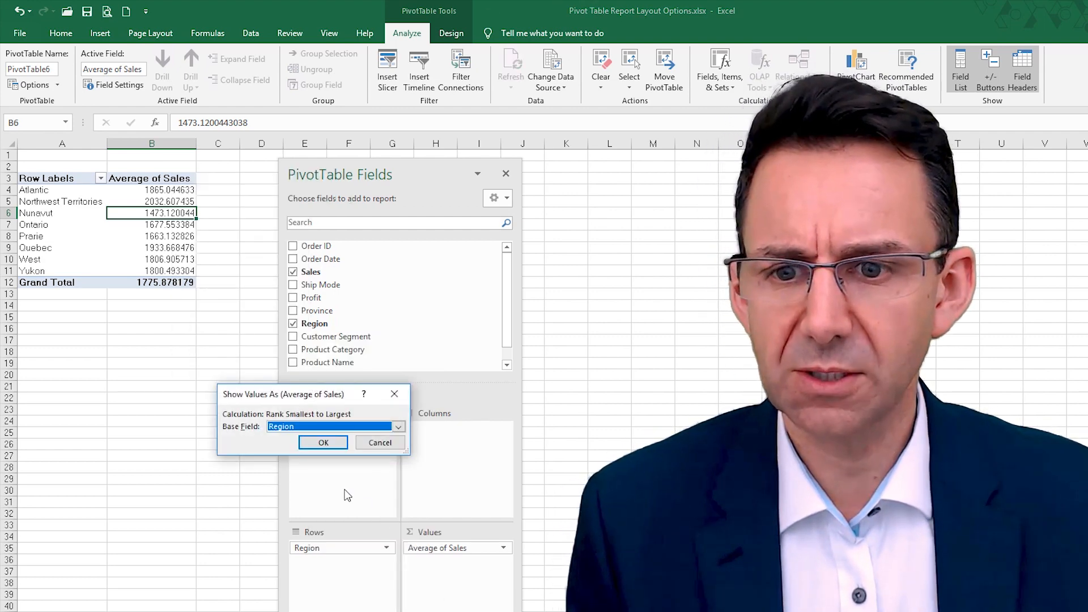
{"action": "left_click", "coordinate": [323, 444]}
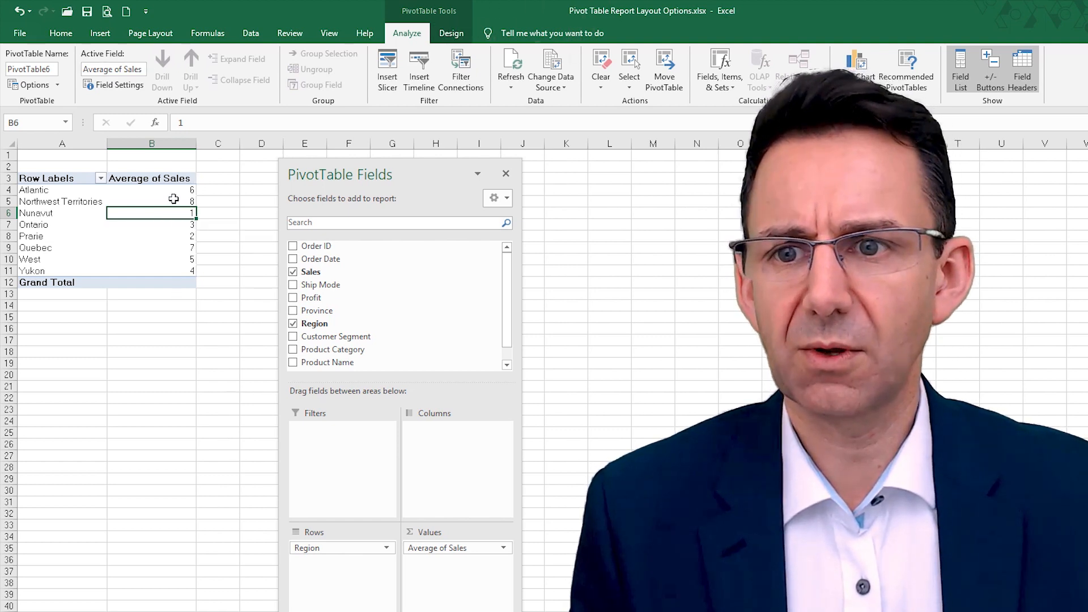
Sort the regions by their sales values from smallest to largest and select the first region's value.
{"action": "right_click", "coordinate": [168, 214]}
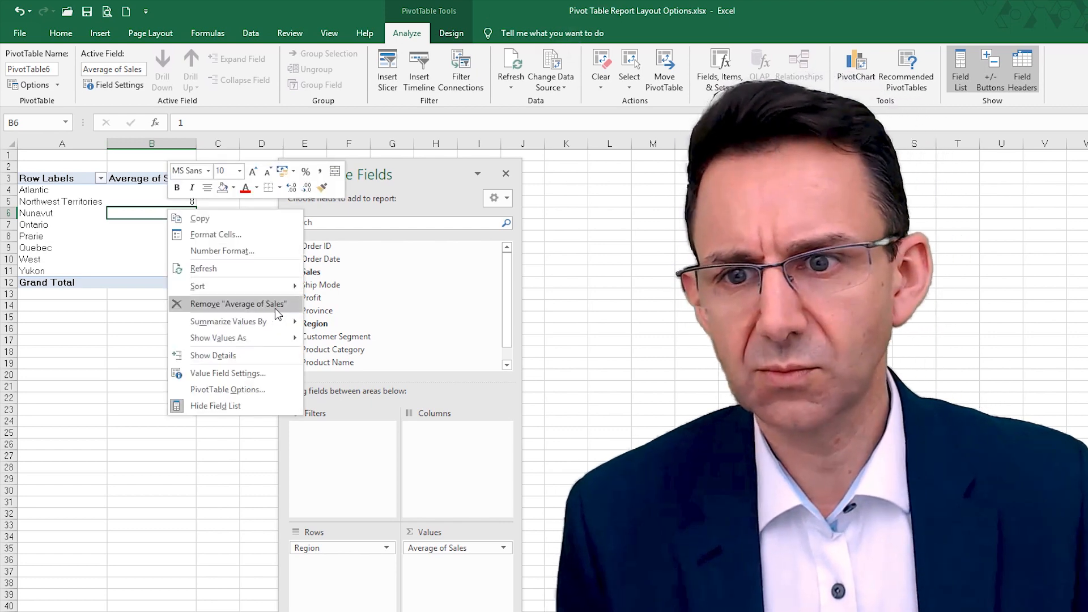
{"action": "mouse_move", "coordinate": [267, 281]}
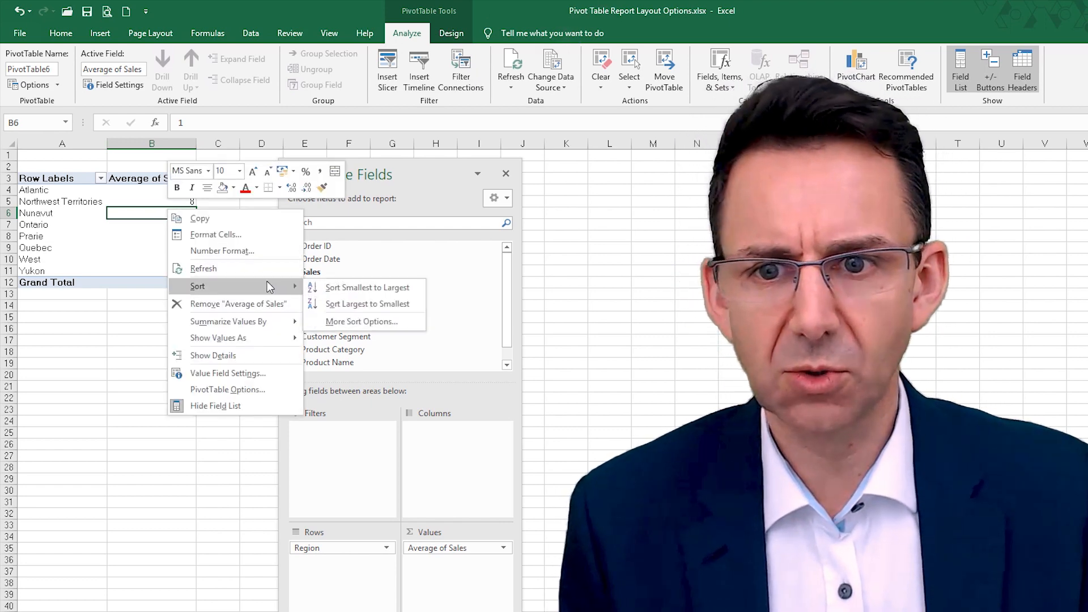
{"action": "left_click", "coordinate": [402, 290]}
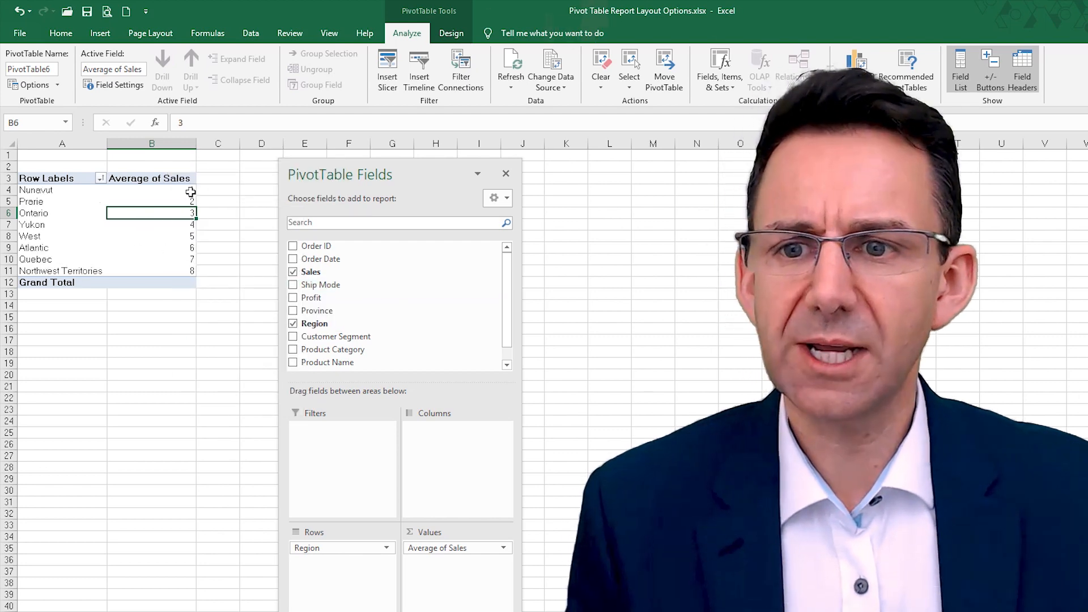
{"action": "left_click", "coordinate": [191, 192]}
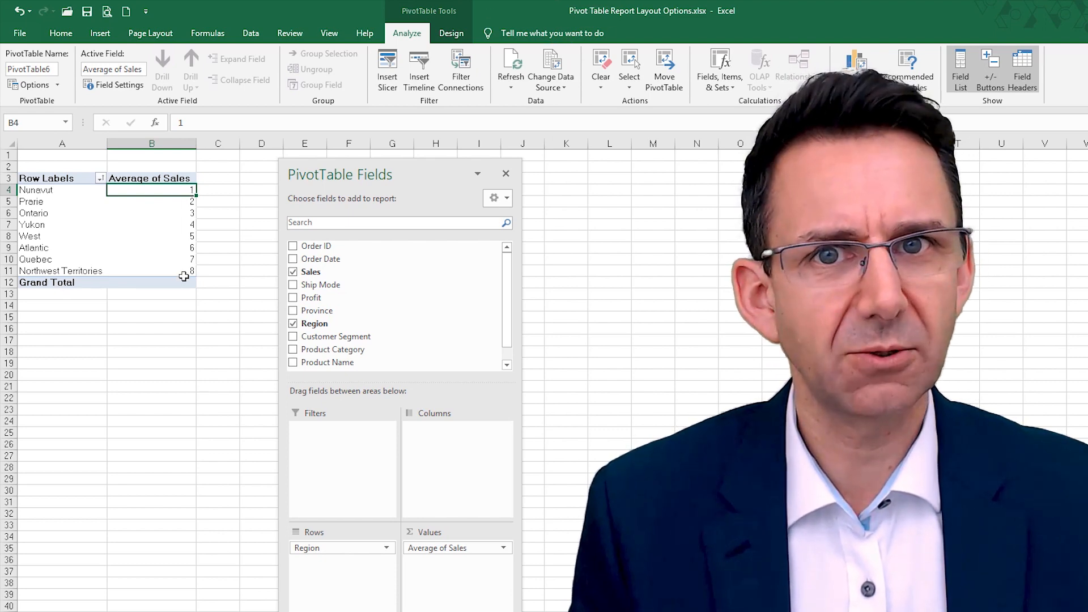
{"action": "mouse_move", "coordinate": [184, 276]}
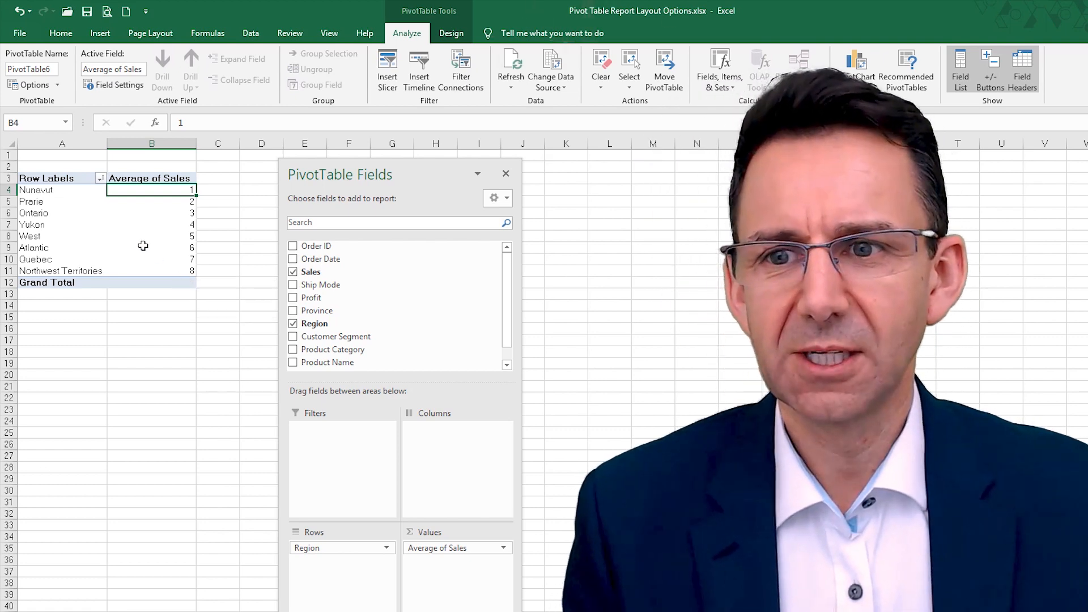
{"action": "mouse_move", "coordinate": [158, 207]}
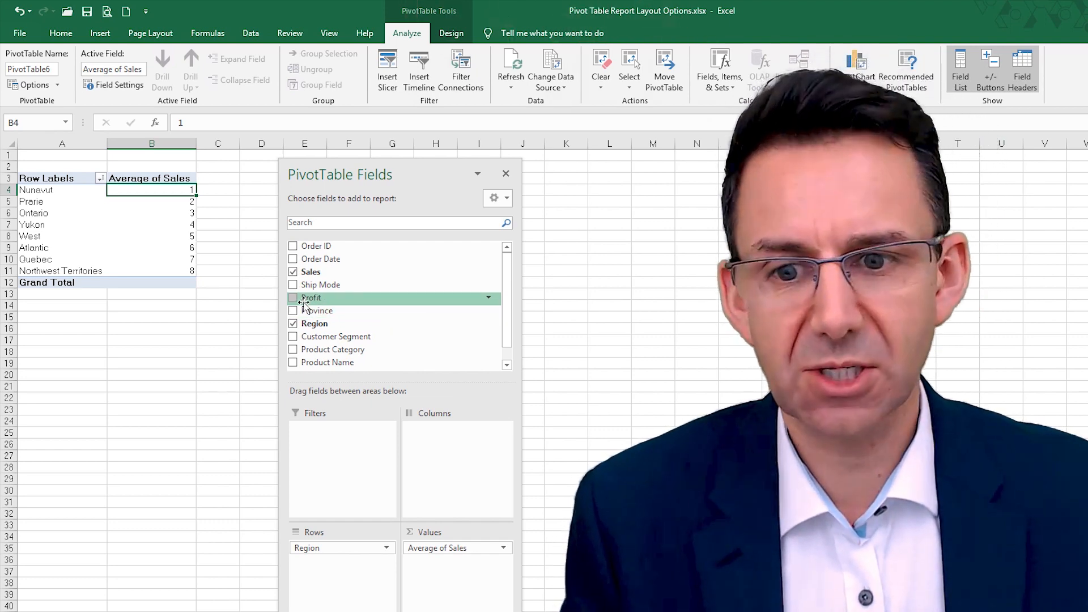
Summarize the Sales values by Sum and show them with No Calculation.
{"action": "right_click", "coordinate": [136, 201]}
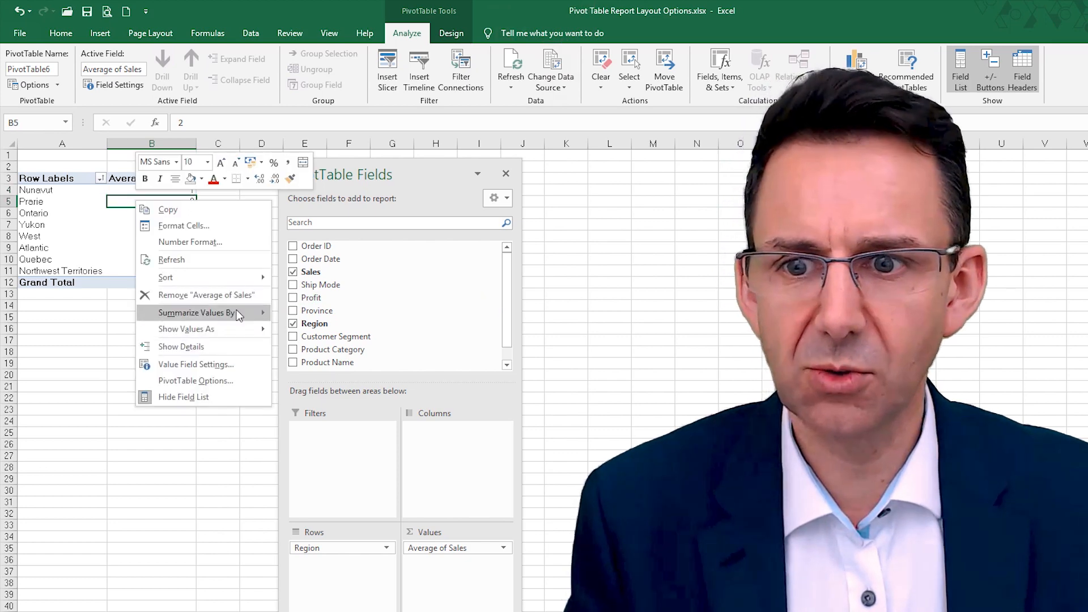
{"action": "mouse_move", "coordinate": [237, 313]}
{"action": "left_click", "coordinate": [297, 314]}
{"action": "right_click", "coordinate": [142, 223]}
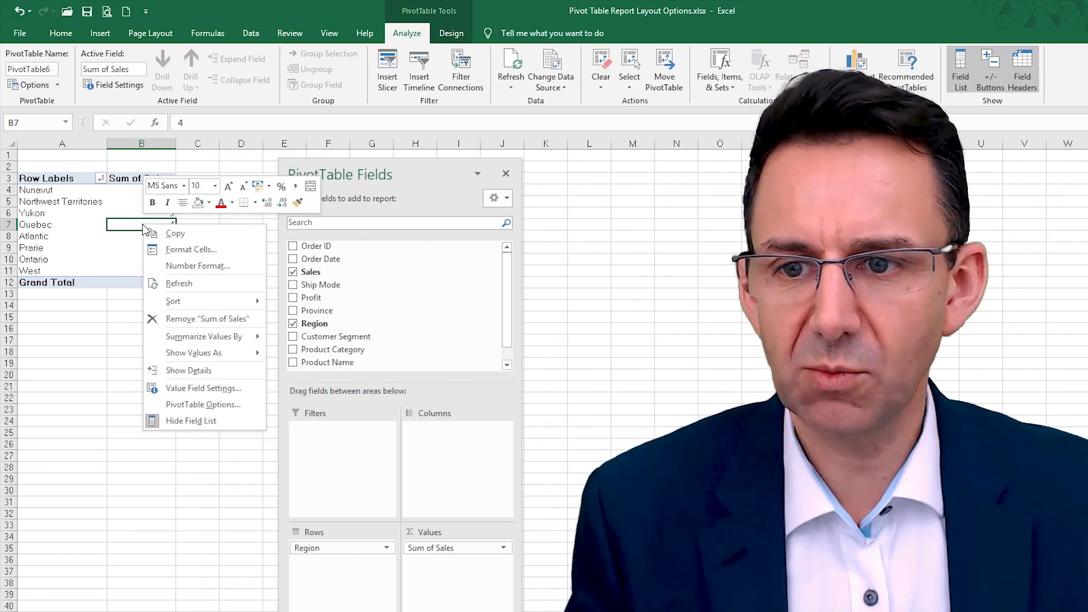
{"action": "mouse_move", "coordinate": [233, 354]}
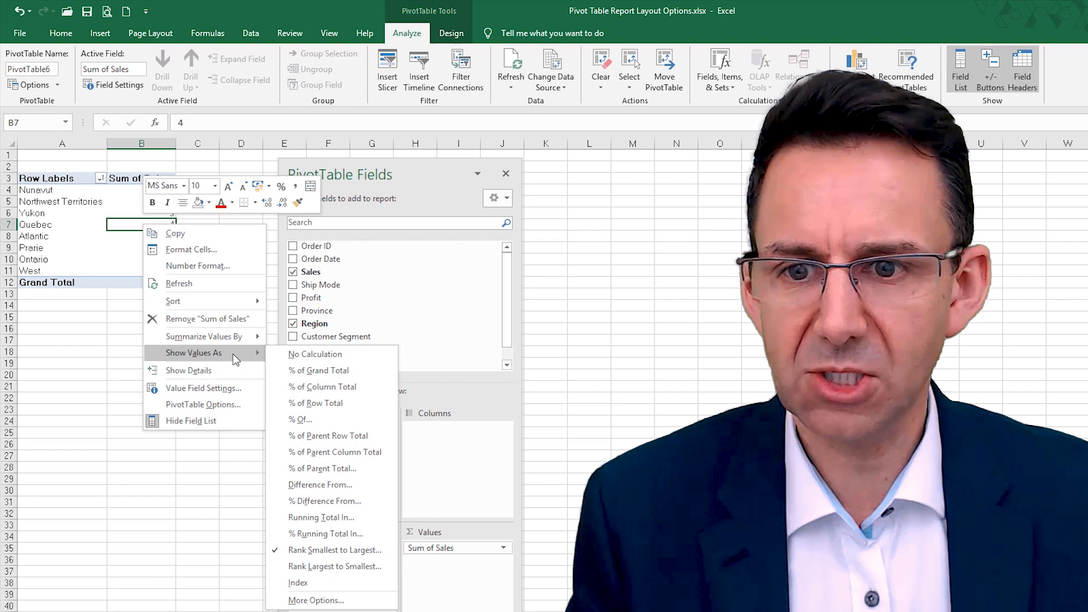
{"action": "left_click", "coordinate": [316, 353]}
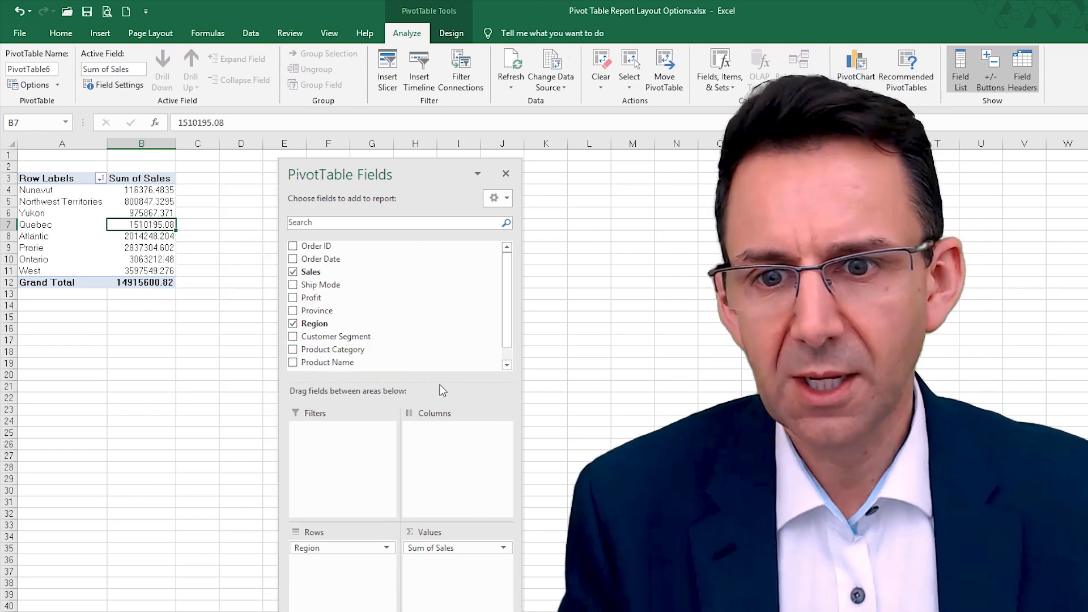
Add Profit as a second value field and Ship Mode as a column field above Values.
{"action": "left_click_drag", "start_coordinate": [340, 297], "coordinate": [451, 563]}
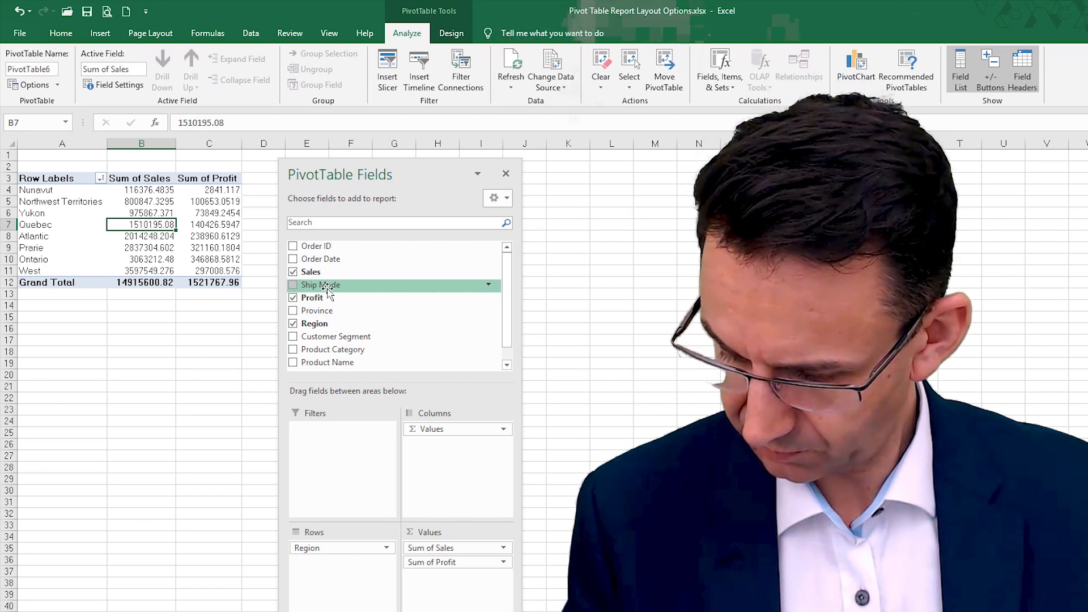
{"action": "left_click_drag", "start_coordinate": [327, 291], "coordinate": [486, 432]}
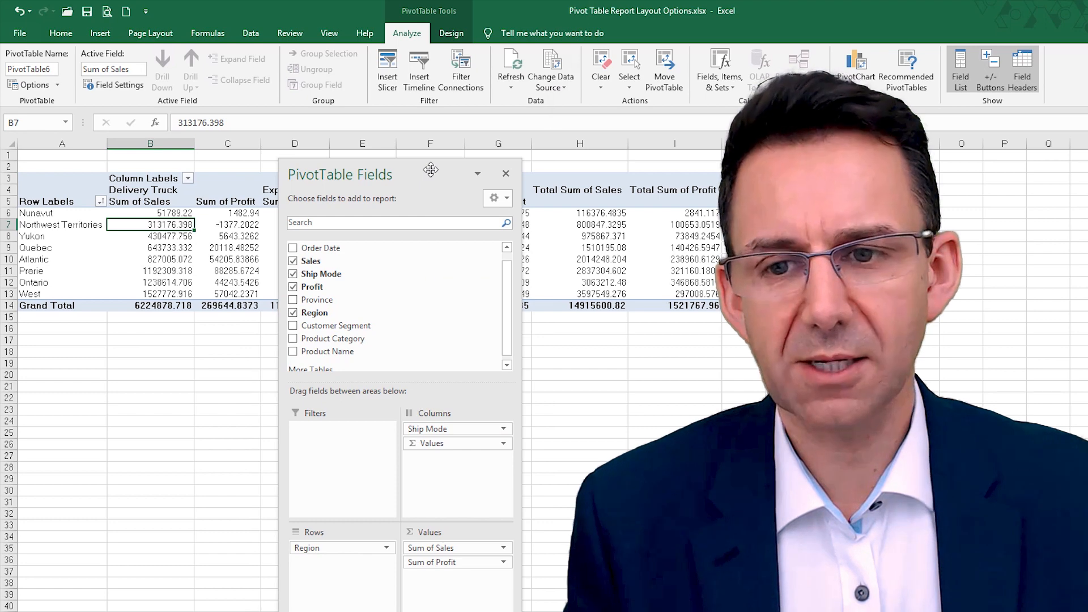
Move the field list below the PivotTable data and shift Ship Mode from the columns to the rows, above Region.
{"action": "left_click_drag", "start_coordinate": [431, 169], "coordinate": [207, 328]}
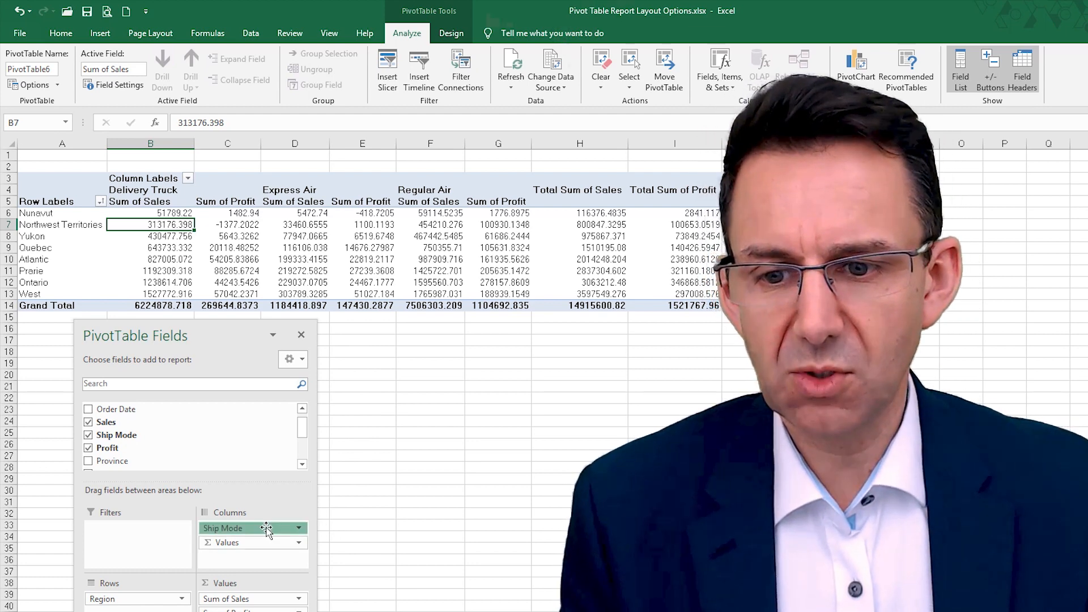
{"action": "left_click_drag", "start_coordinate": [266, 528], "coordinate": [146, 602]}
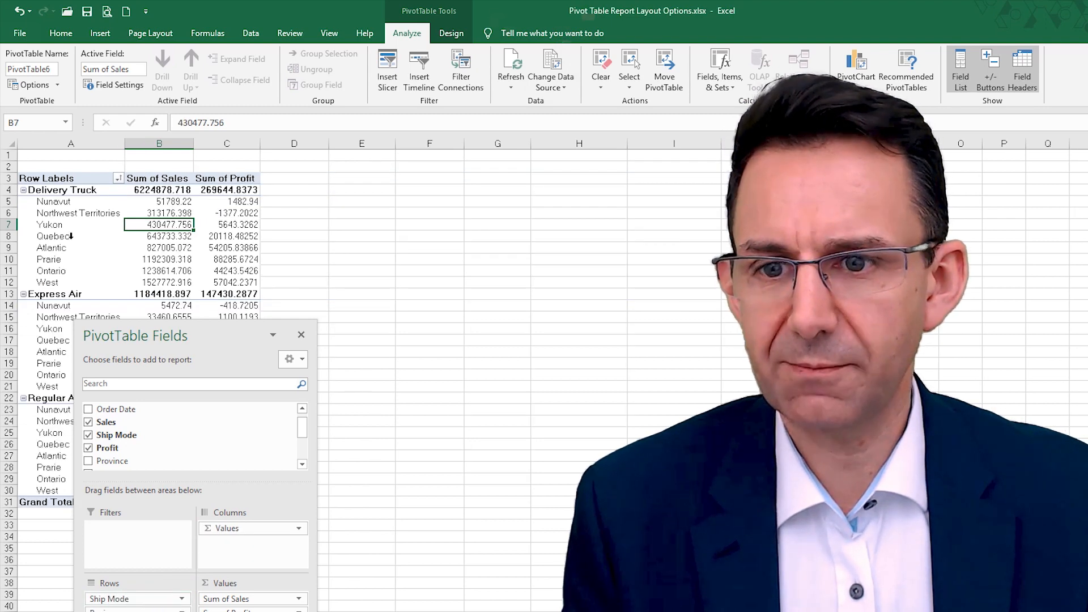
Move the field list clear of the PivotTable and format the Sales values as Number with 0 decimal places and a 1000 separator.
{"action": "left_click_drag", "start_coordinate": [214, 336], "coordinate": [418, 197]}
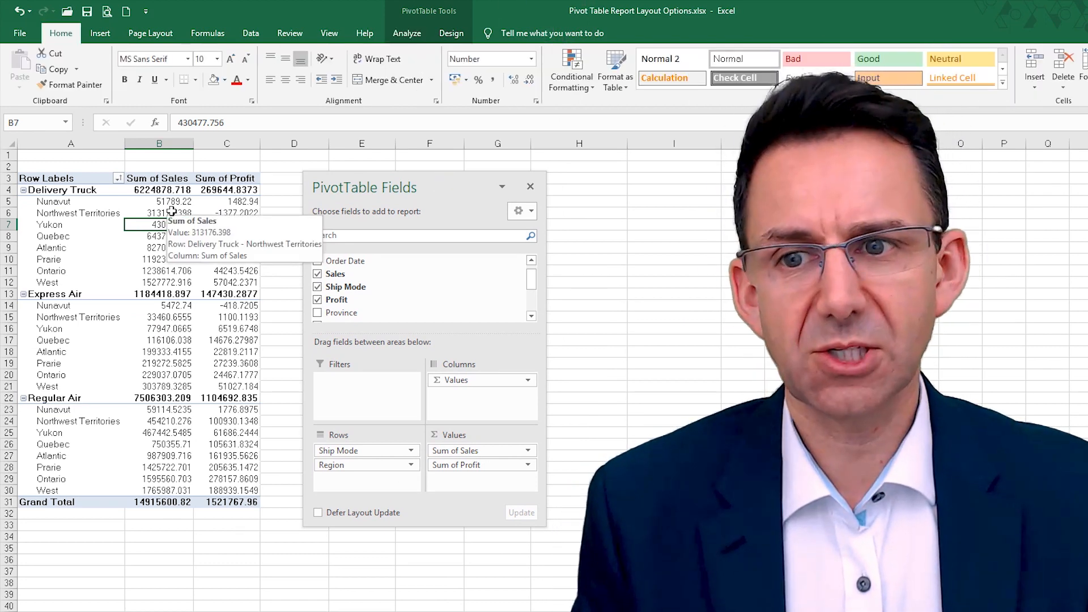
{"action": "right_click", "coordinate": [172, 212]}
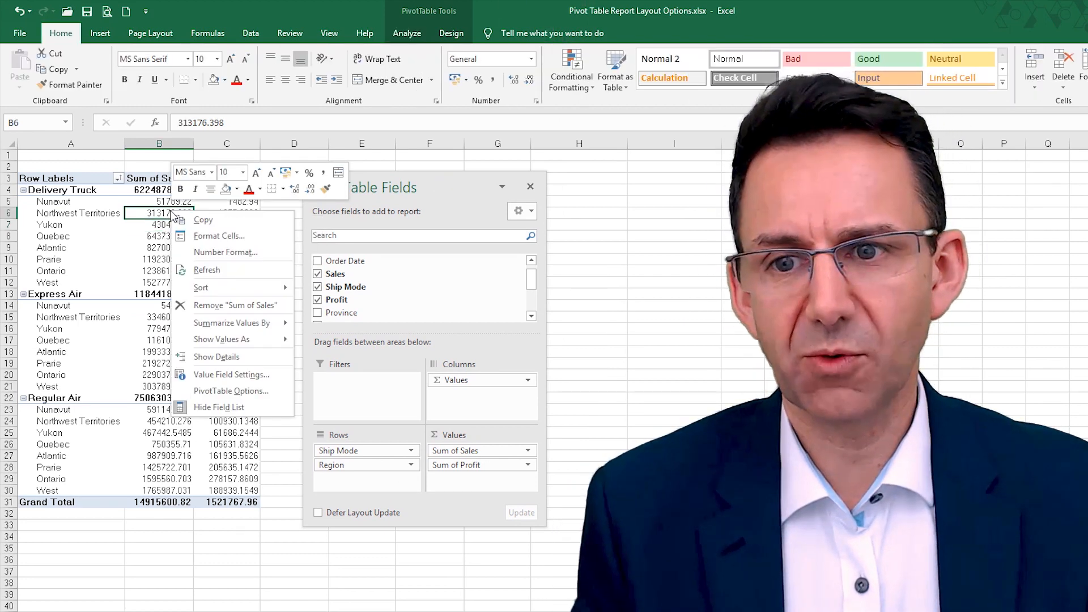
{"action": "left_click", "coordinate": [255, 251]}
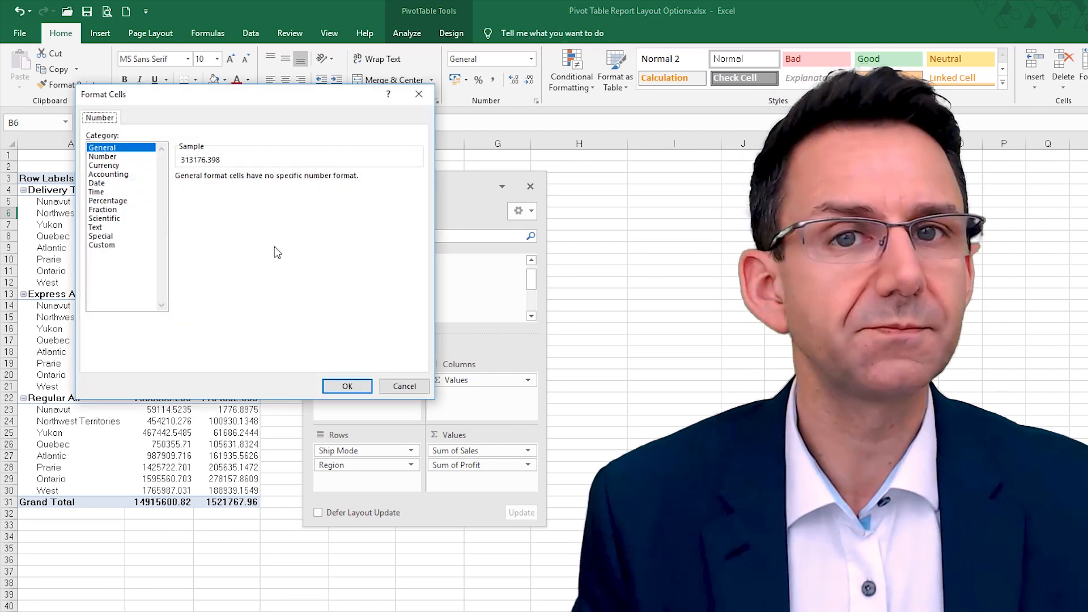
{"action": "left_click", "coordinate": [112, 157]}
{"action": "left_click", "coordinate": [268, 180]}
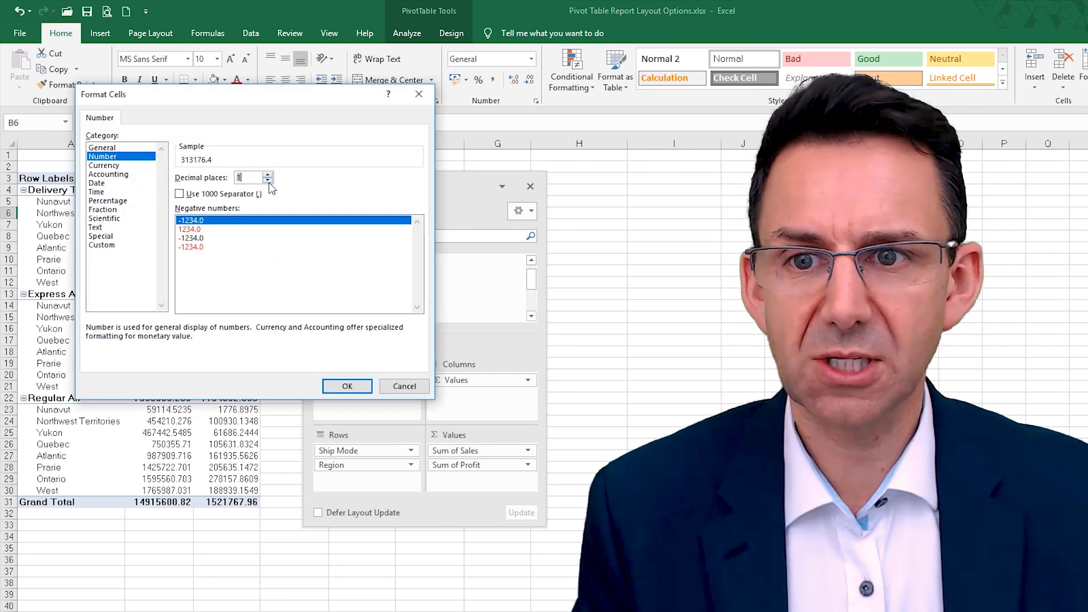
{"action": "left_click", "coordinate": [267, 180]}
{"action": "left_click", "coordinate": [190, 193]}
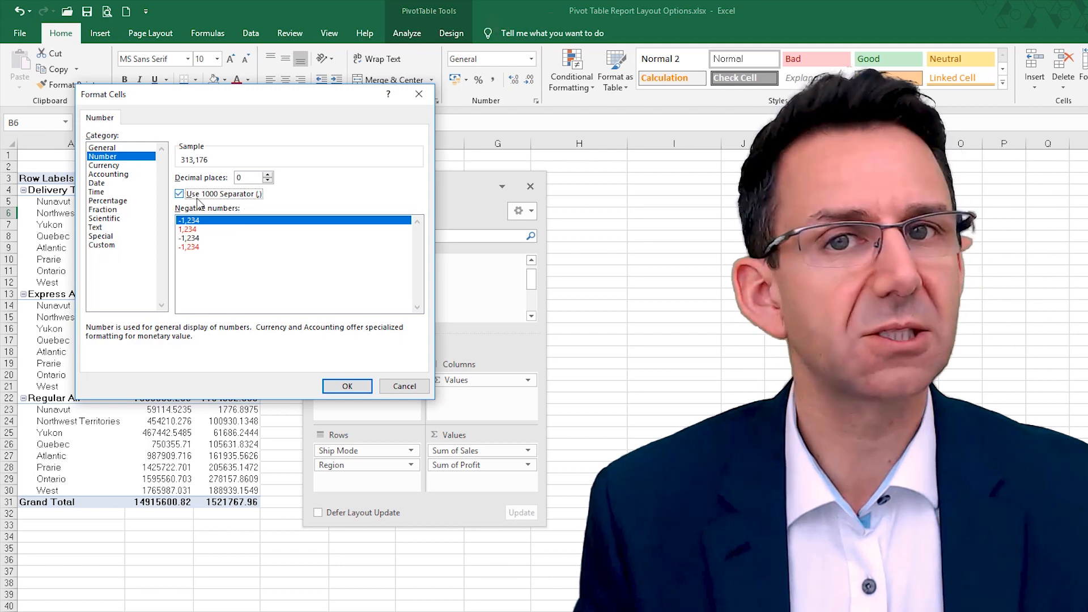
{"action": "left_click", "coordinate": [347, 386]}
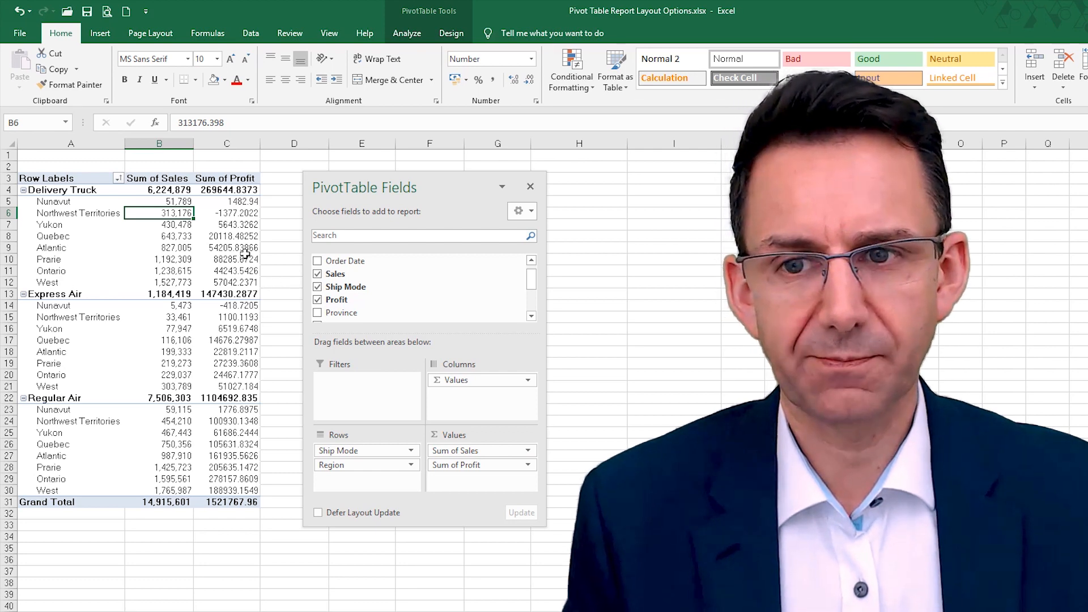
Format the Profit values as Number with 0 decimal places and a 1000 separator.
{"action": "right_click", "coordinate": [233, 237]}
{"action": "left_click", "coordinate": [306, 286]}
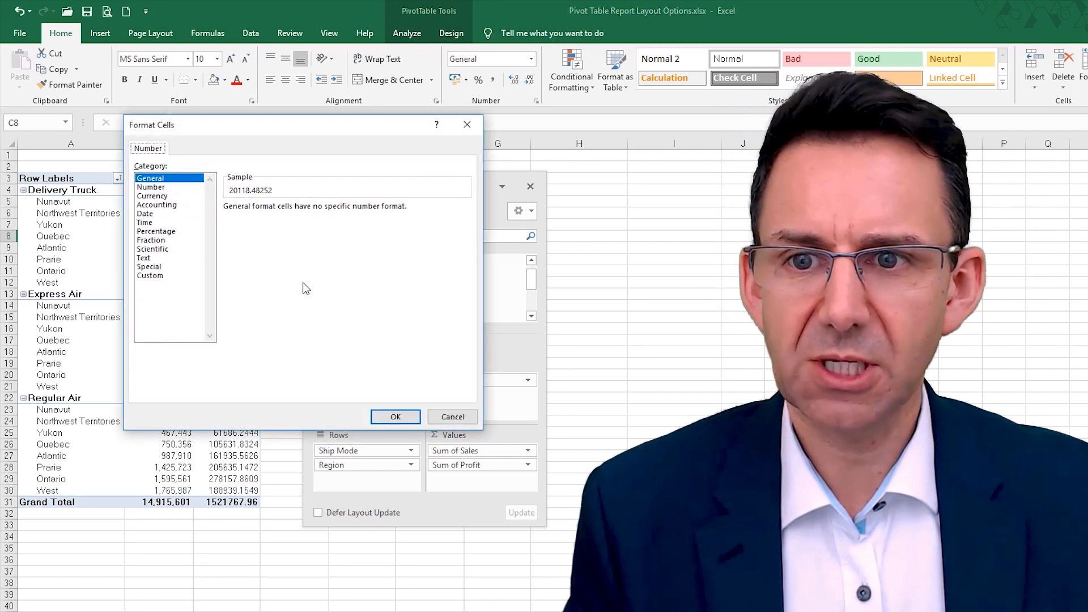
{"action": "left_click", "coordinate": [158, 189]}
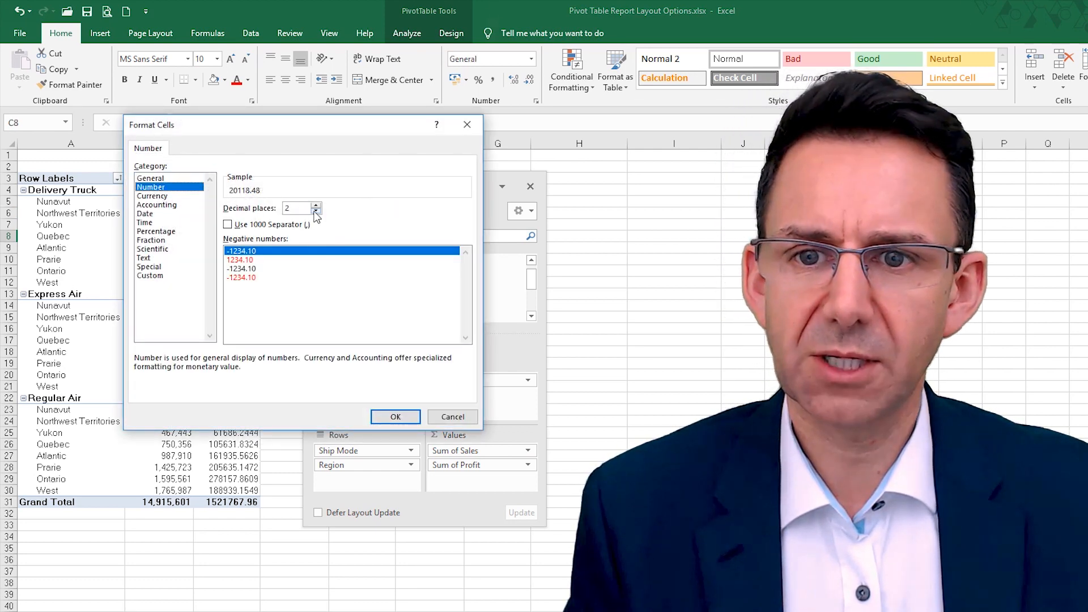
{"action": "left_click", "coordinate": [315, 211]}
{"action": "left_click", "coordinate": [315, 210]}
{"action": "left_click", "coordinate": [227, 225]}
{"action": "left_click", "coordinate": [396, 418]}
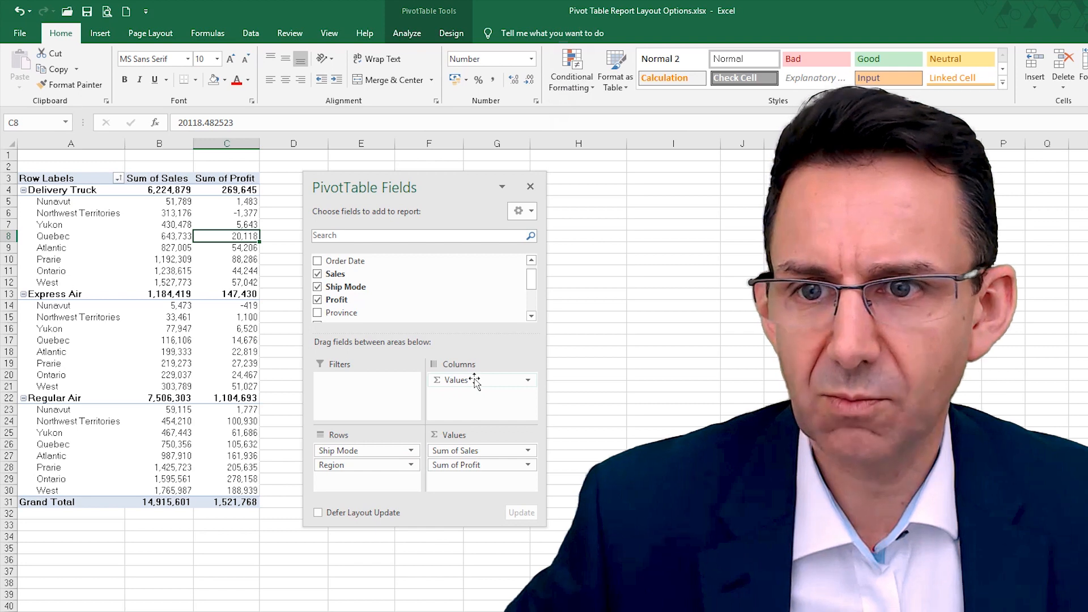
Shift Values from the columns to the rows, try it below Region, and place it between Ship Mode and Region.
{"action": "left_click_drag", "start_coordinate": [475, 382], "coordinate": [368, 465]}
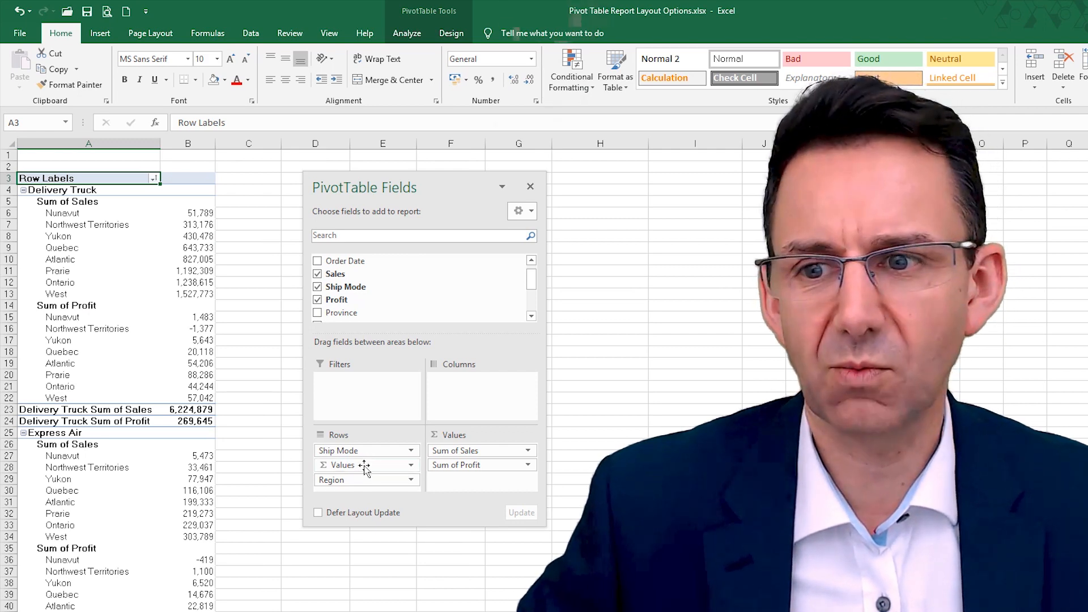
{"action": "left_click_drag", "start_coordinate": [394, 468], "coordinate": [391, 496]}
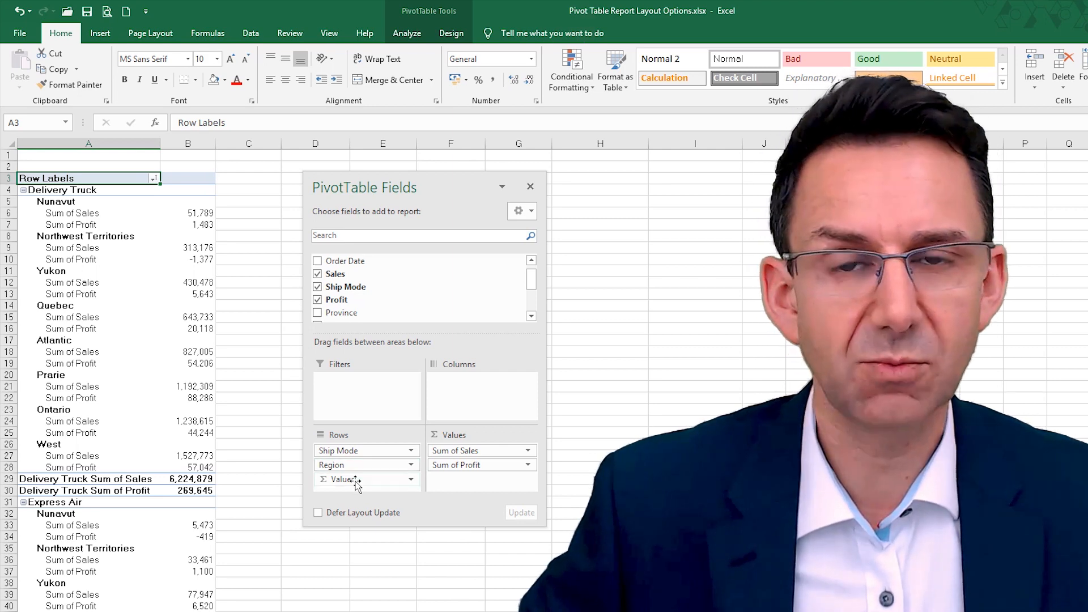
{"action": "left_click_drag", "start_coordinate": [357, 483], "coordinate": [357, 465]}
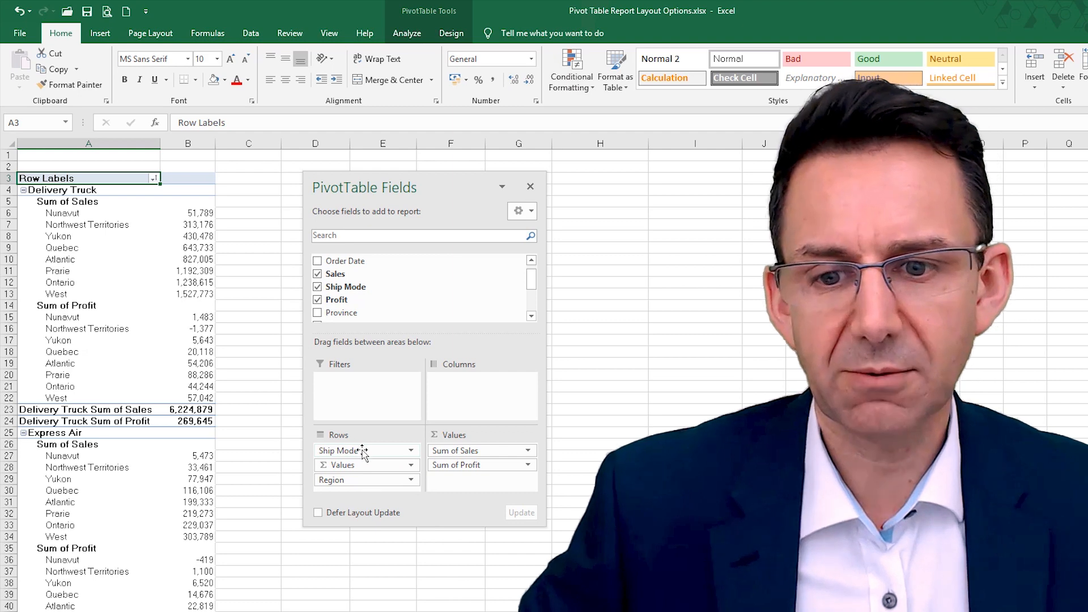
Move Ship Mode from the rows to the columns and shift the field list clear of the wider PivotTable.
{"action": "left_click_drag", "start_coordinate": [363, 452], "coordinate": [474, 403]}
{"action": "left_click_drag", "start_coordinate": [434, 190], "coordinate": [550, 193]}
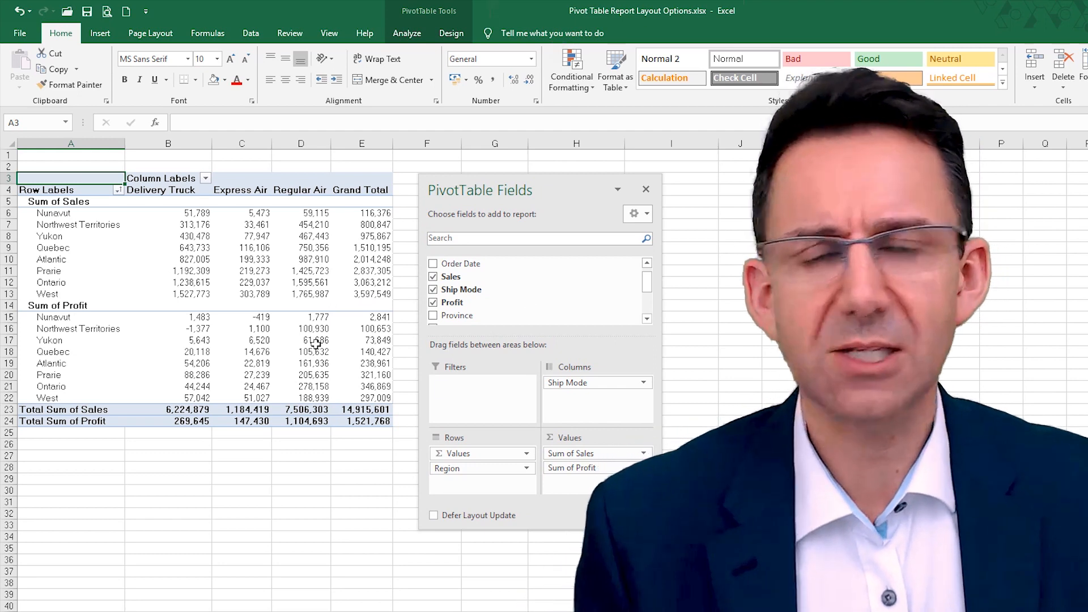
Try Values below Region in the rows, select the Values labels, and return Values above Region.
{"action": "left_click_drag", "start_coordinate": [474, 453], "coordinate": [478, 474]}
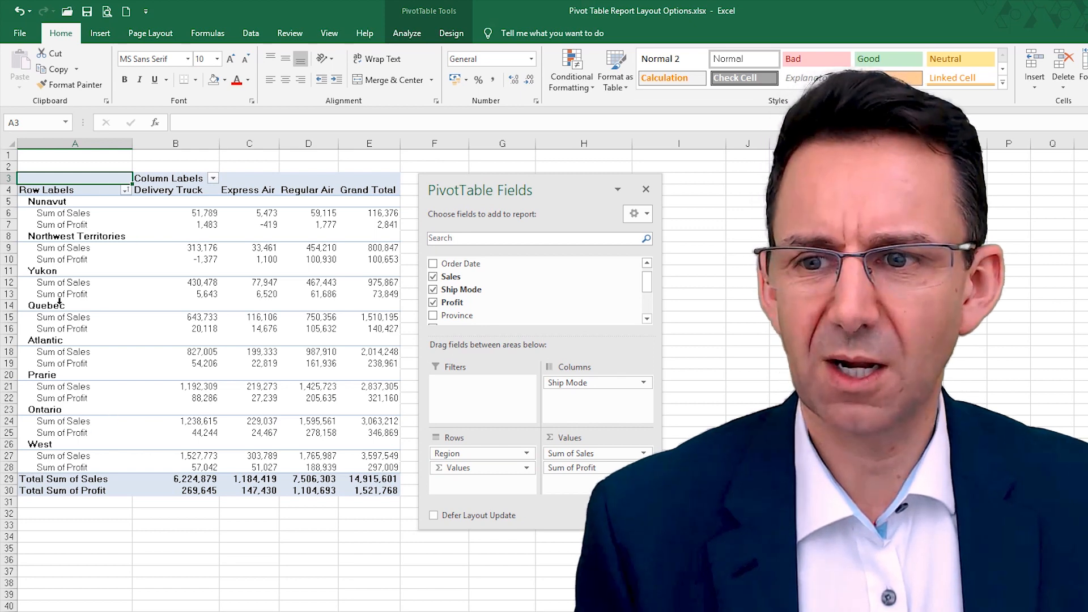
{"action": "left_click", "coordinate": [475, 469]}
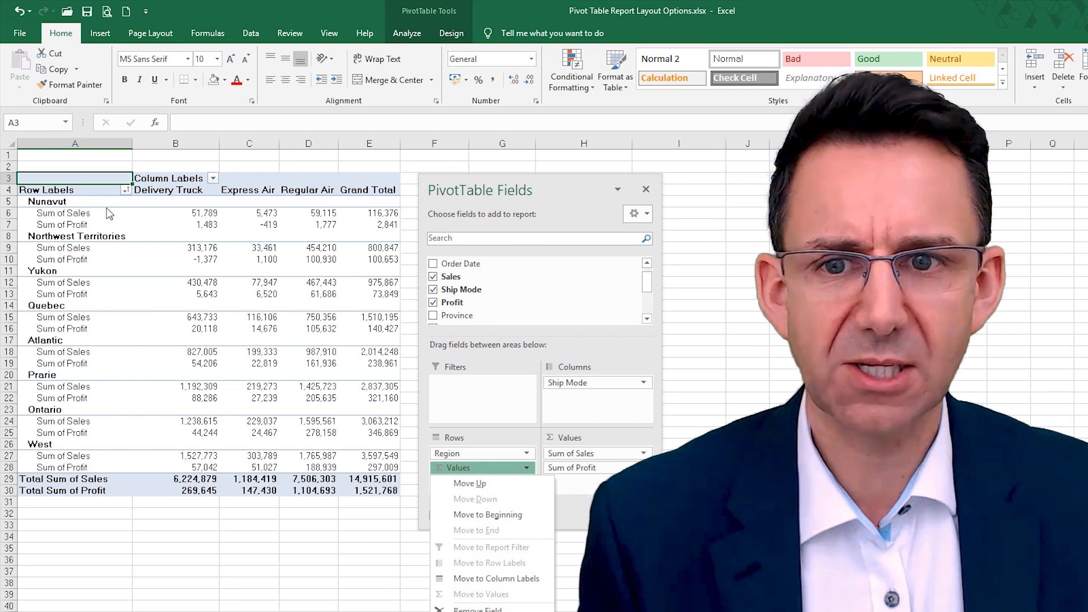
{"action": "left_click", "coordinate": [61, 295]}
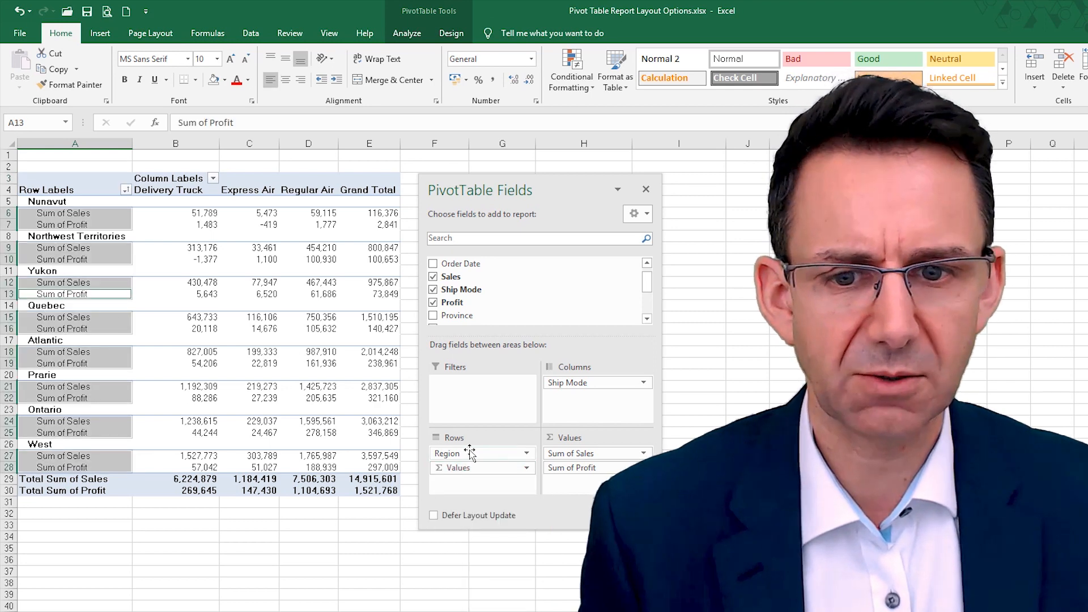
{"action": "left_click", "coordinate": [316, 353]}
{"action": "left_click_drag", "start_coordinate": [448, 470], "coordinate": [462, 451]}
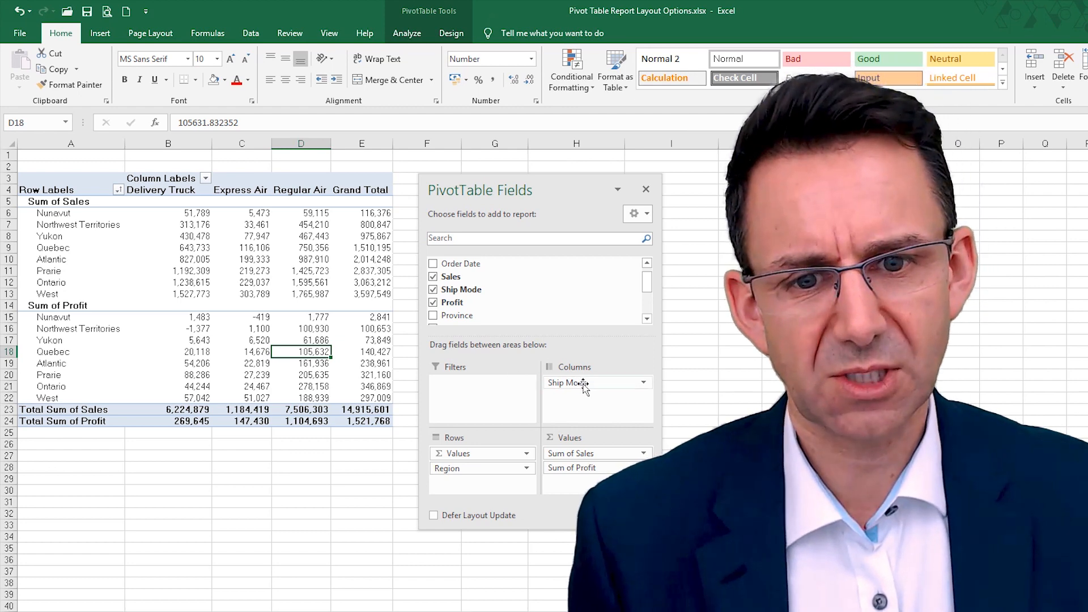
Try Ship Mode in the rows above Values and return it to the columns.
{"action": "left_click_drag", "start_coordinate": [583, 384], "coordinate": [477, 453]}
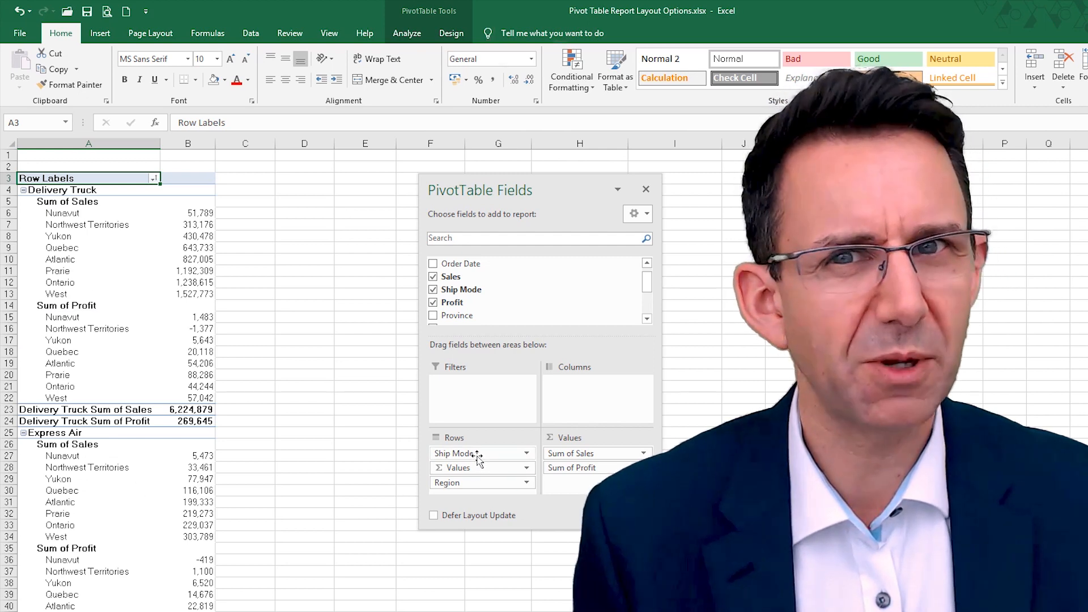
{"action": "left_click_drag", "start_coordinate": [476, 458], "coordinate": [567, 407]}
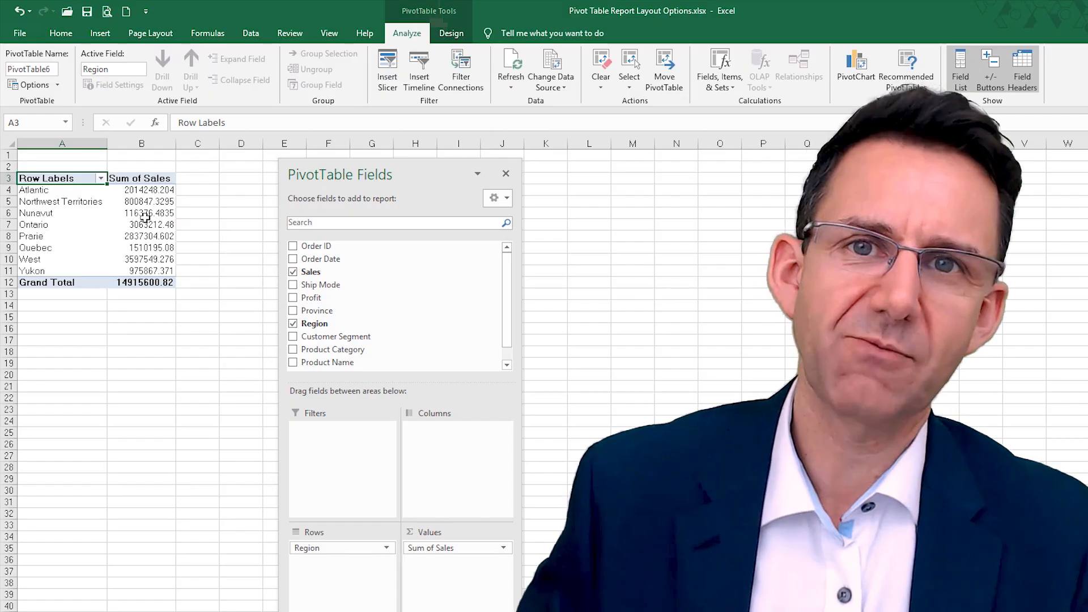
Show the Sales values by Region as % of Grand Total.
{"action": "right_click", "coordinate": [142, 213]}
{"action": "mouse_move", "coordinate": [213, 345]}
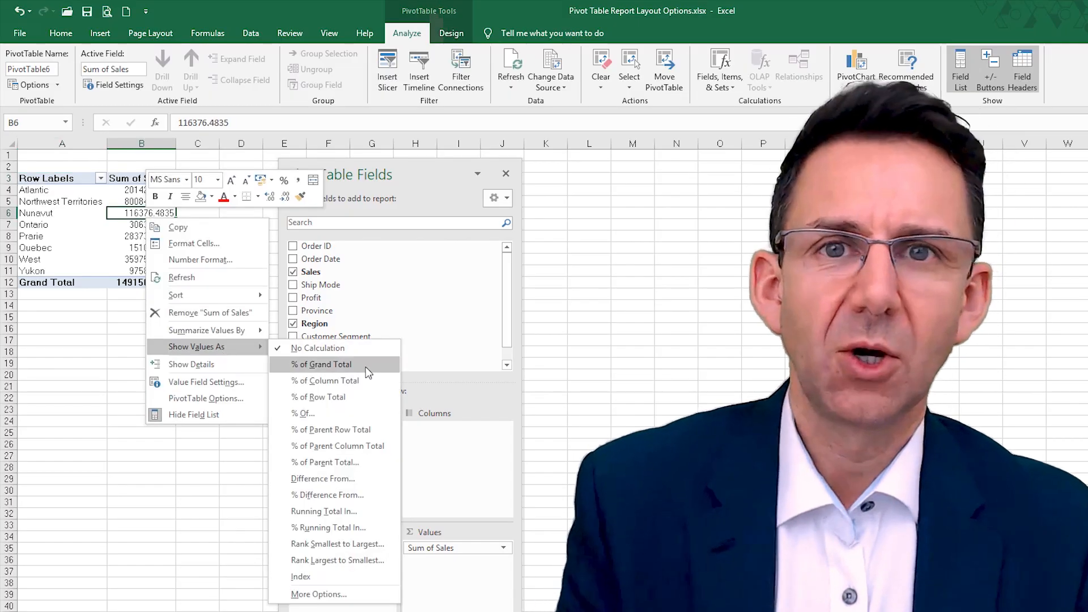
{"action": "left_click", "coordinate": [365, 366]}
Summarize the Sales values by Average and show them with No Calculation.
{"action": "right_click", "coordinate": [142, 215]}
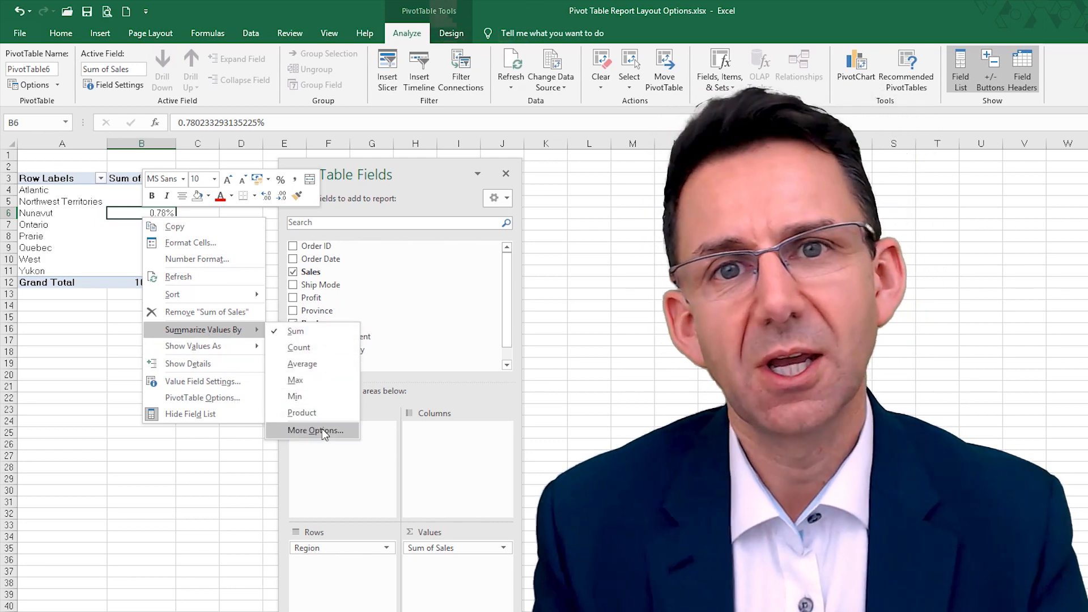
{"action": "mouse_move", "coordinate": [244, 345]}
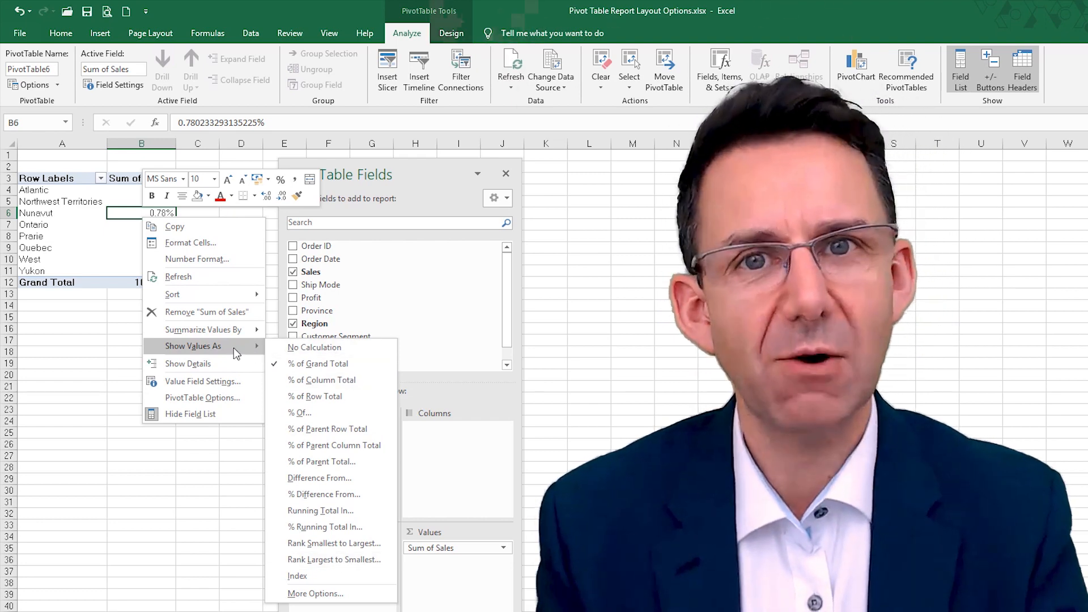
{"action": "left_click", "coordinate": [300, 365]}
{"action": "right_click", "coordinate": [165, 212]}
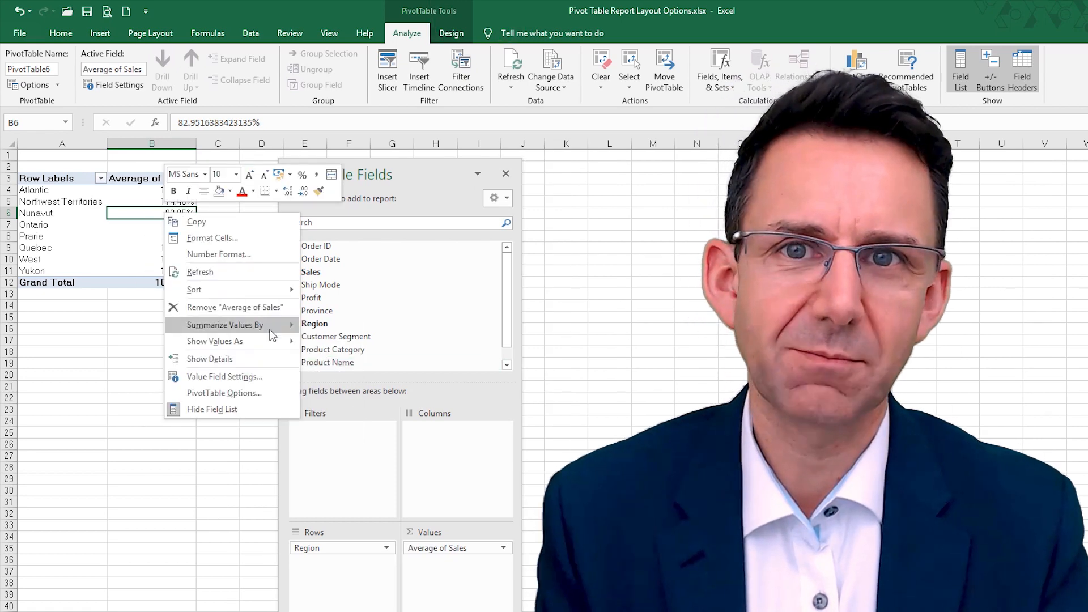
{"action": "left_click", "coordinate": [316, 342]}
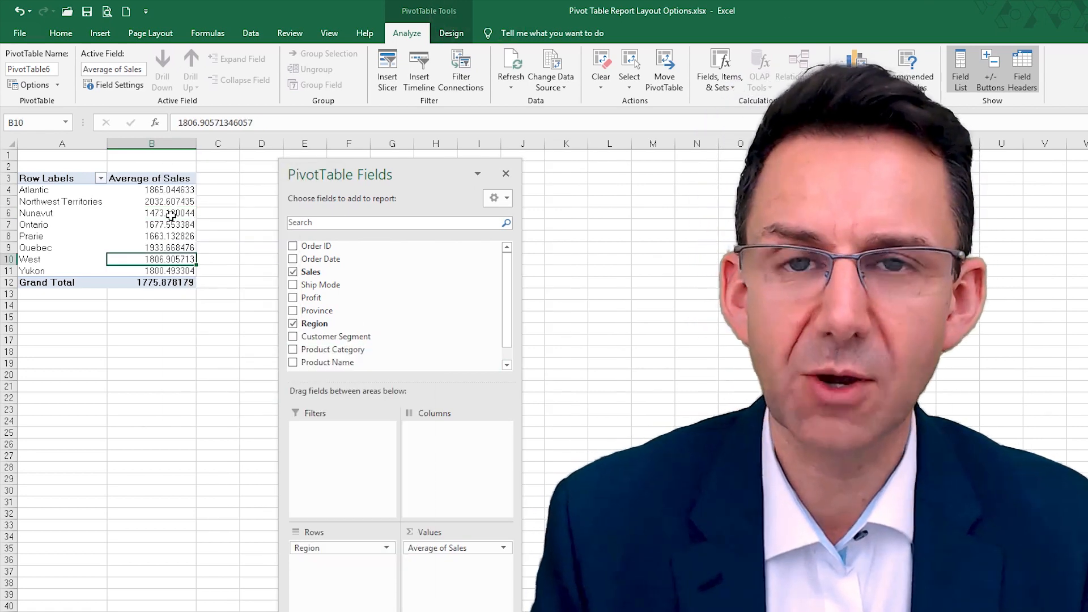
Show the average Sales values as Rank Smallest to Largest.
{"action": "right_click", "coordinate": [166, 213]}
{"action": "mouse_move", "coordinate": [266, 347]}
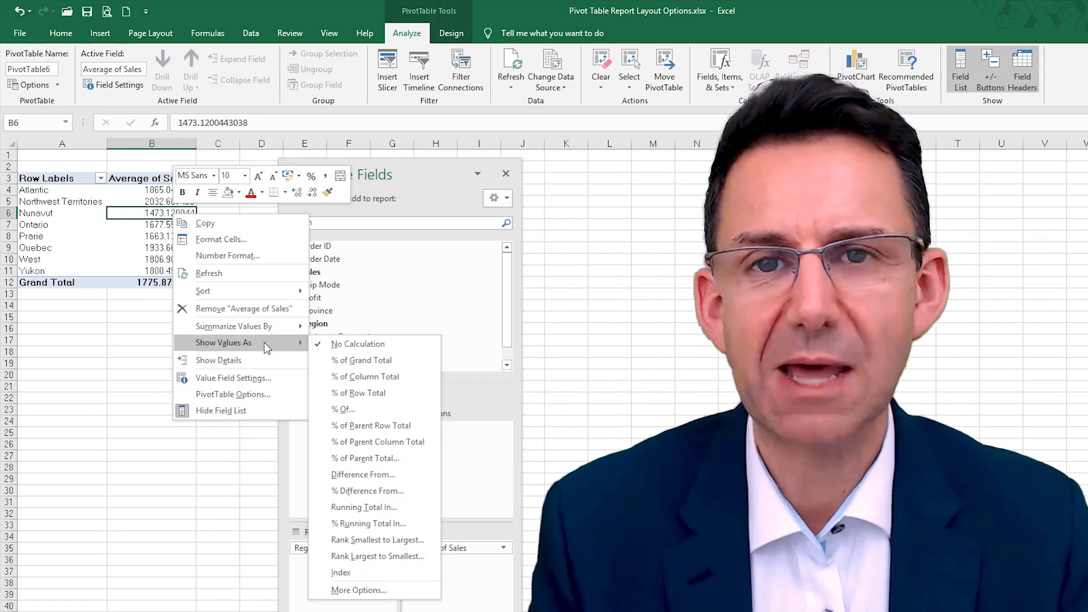
{"action": "left_click", "coordinate": [409, 540]}
{"action": "left_click", "coordinate": [309, 445]}
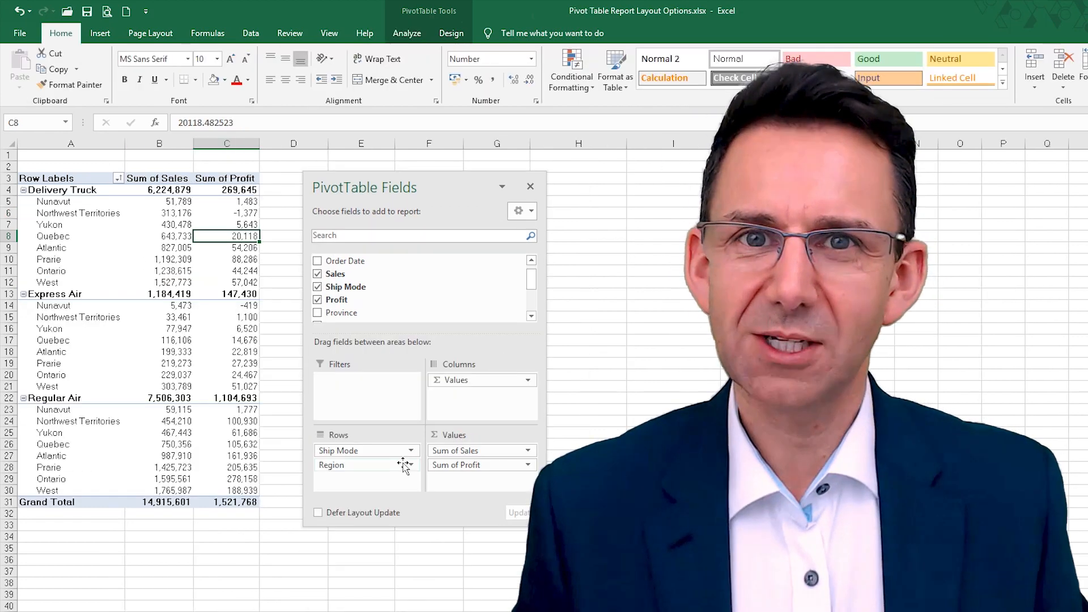
Shift Values from the columns to the rows, placed above Region, and move Ship Mode to the columns.
{"action": "left_click_drag", "start_coordinate": [473, 379], "coordinate": [391, 493]}
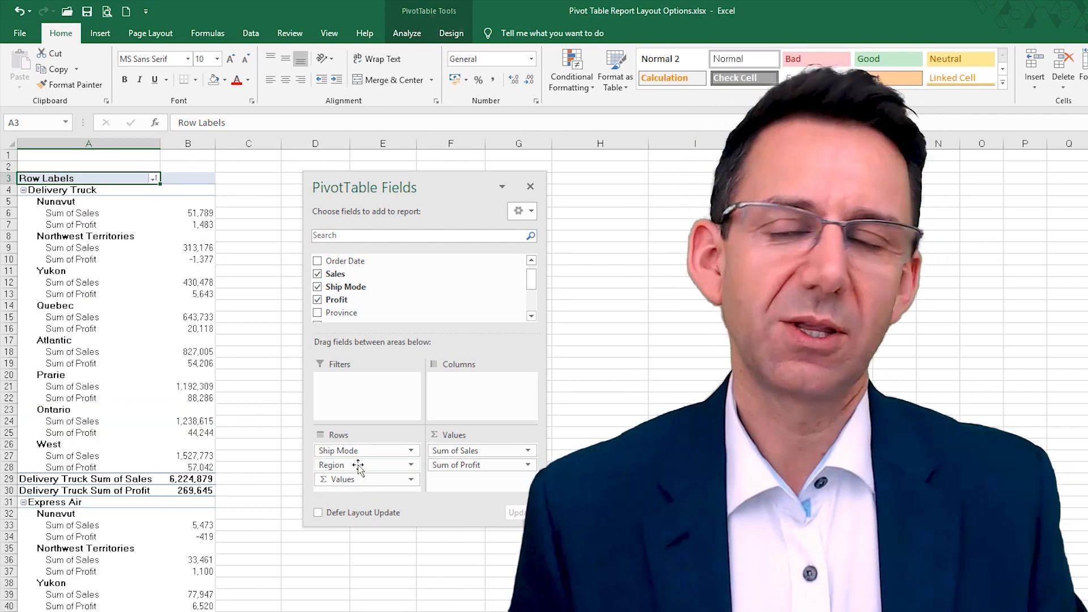
{"action": "left_click_drag", "start_coordinate": [355, 482], "coordinate": [357, 465]}
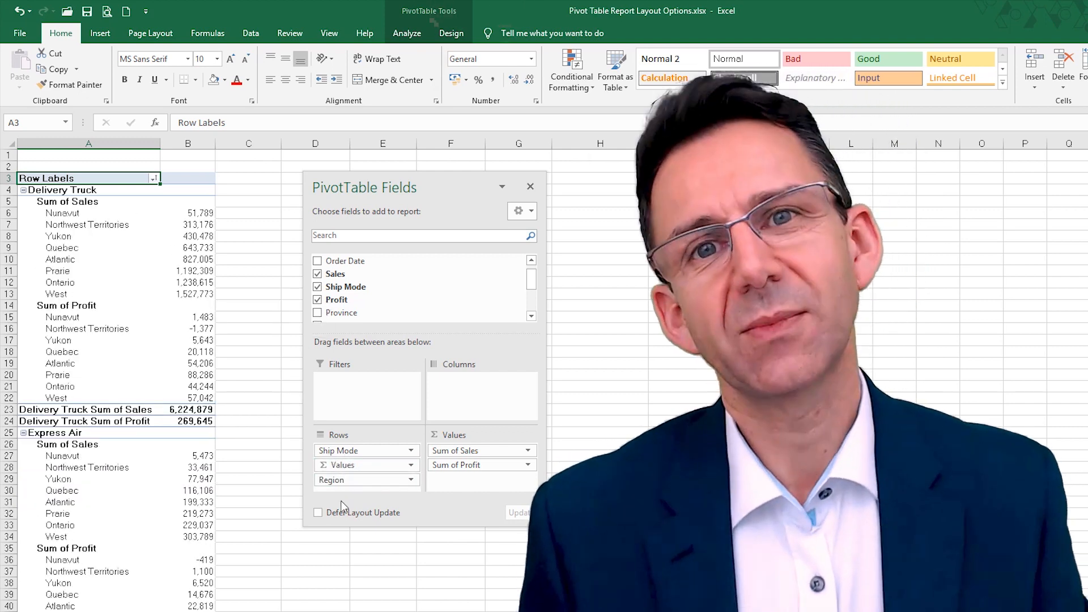
{"action": "left_click_drag", "start_coordinate": [363, 451], "coordinate": [493, 396]}
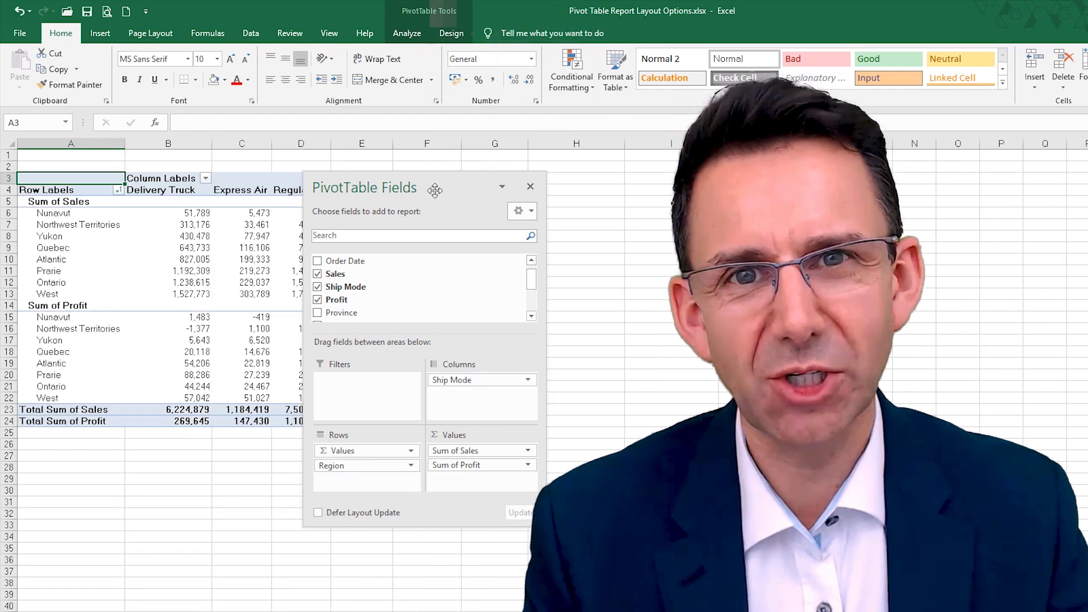
Try Values below Region in the rows, select its labels, and put Values back above Region.
{"action": "mouse_move", "coordinate": [473, 454]}
{"action": "left_mouse_down"}
{"action": "mouse_move", "coordinate": [483, 481]}
{"action": "mouse_move", "coordinate": [476, 473]}
{"action": "left_mouse_up"}
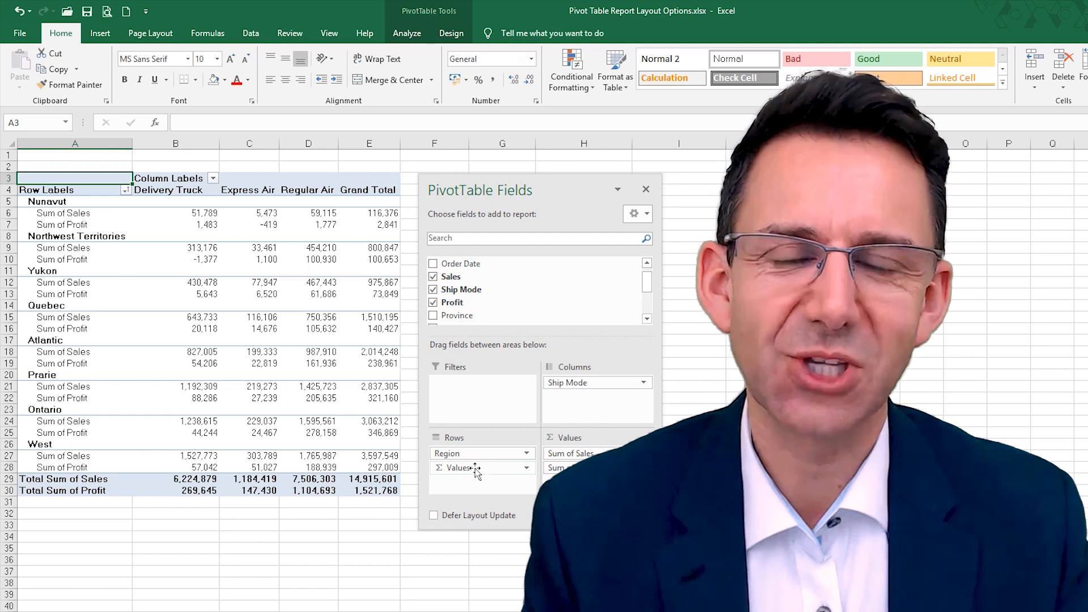
{"action": "left_click", "coordinate": [474, 468]}
{"action": "left_click", "coordinate": [74, 292]}
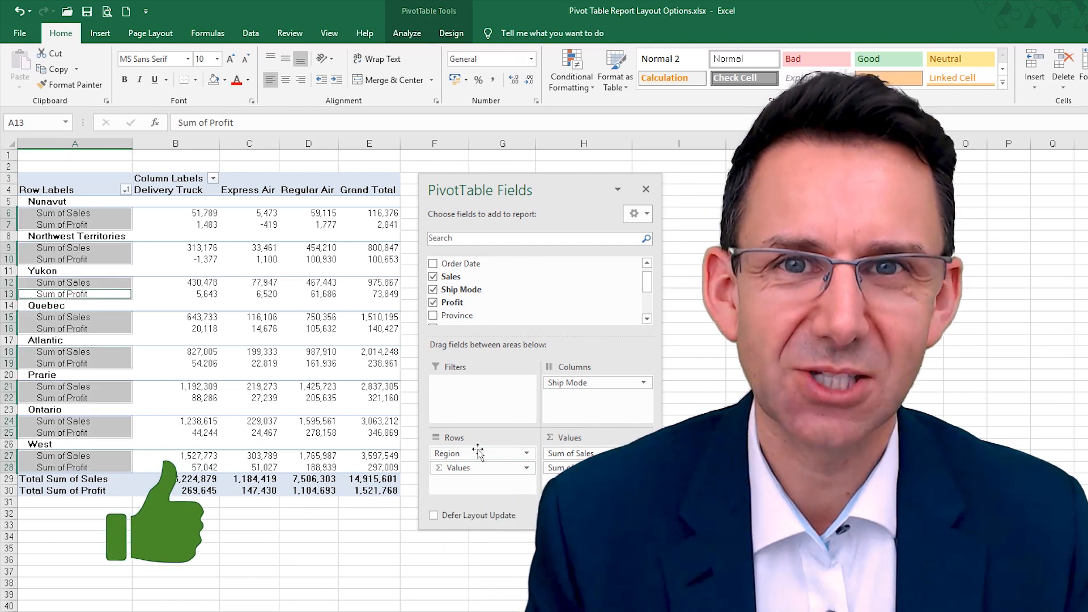
{"action": "left_click", "coordinate": [309, 352]}
{"action": "left_click_drag", "start_coordinate": [473, 468], "coordinate": [471, 450]}
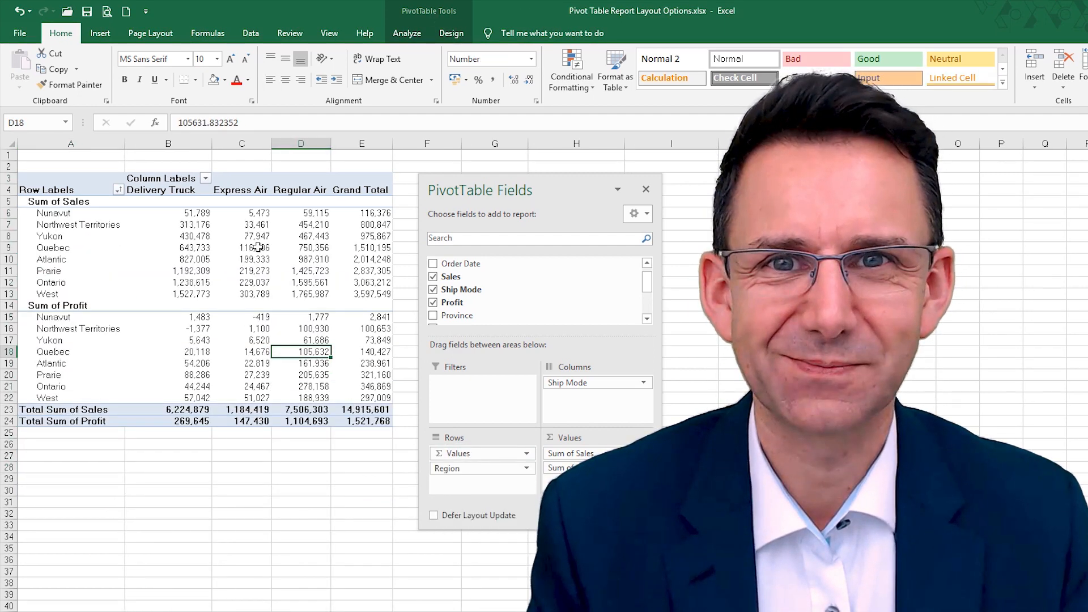